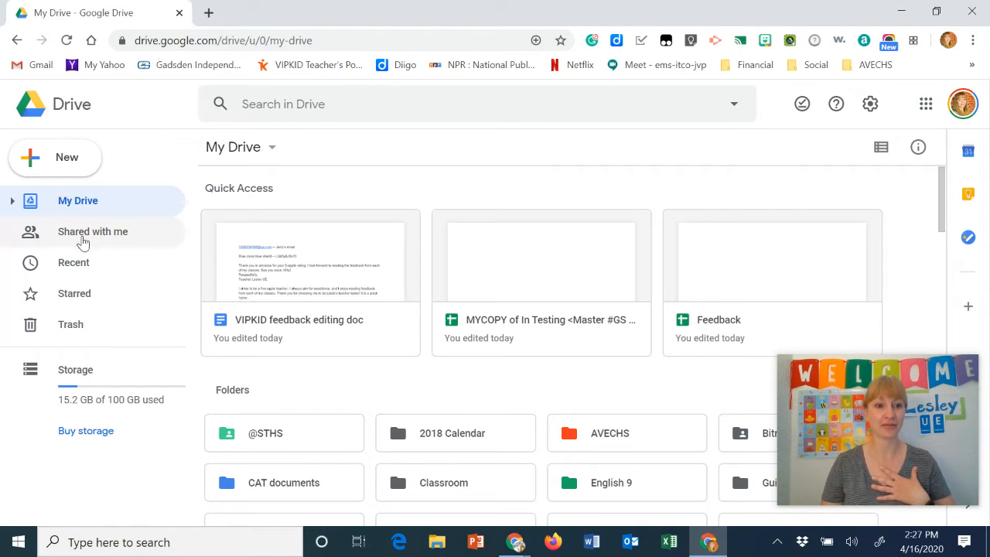
{"action": "key", "text": "alt+f"}
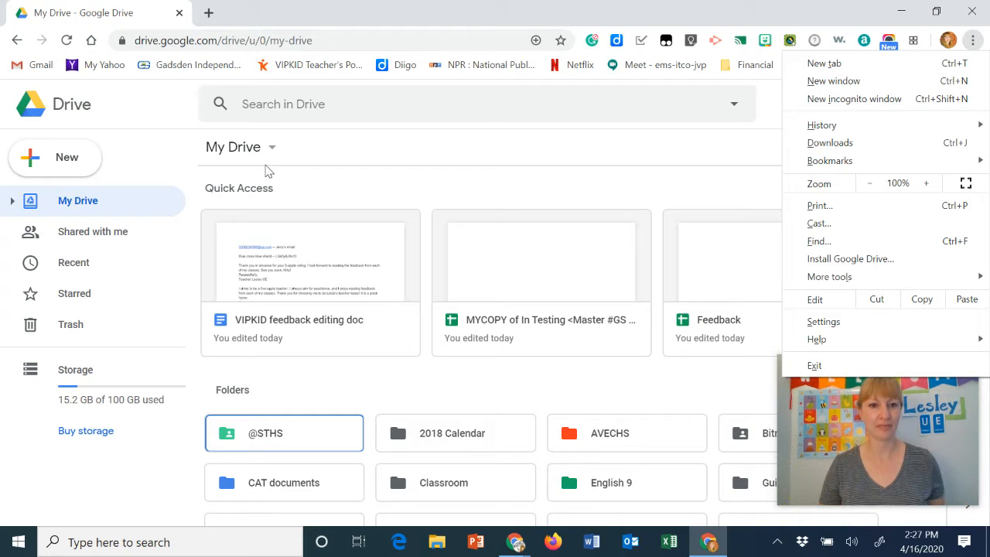
{"action": "left_click", "coordinate": [331, 186]}
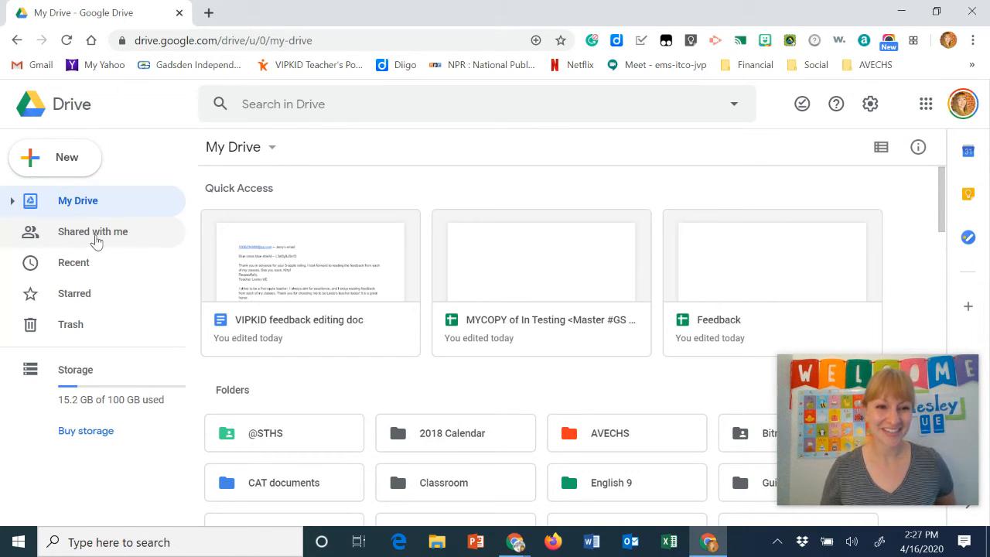
Open the Módulo 1 Semana 1 presentation from Native Spanish 1 in the shared Modern Language At-Home Learning Modules folder.
{"action": "left_click", "coordinate": [95, 238]}
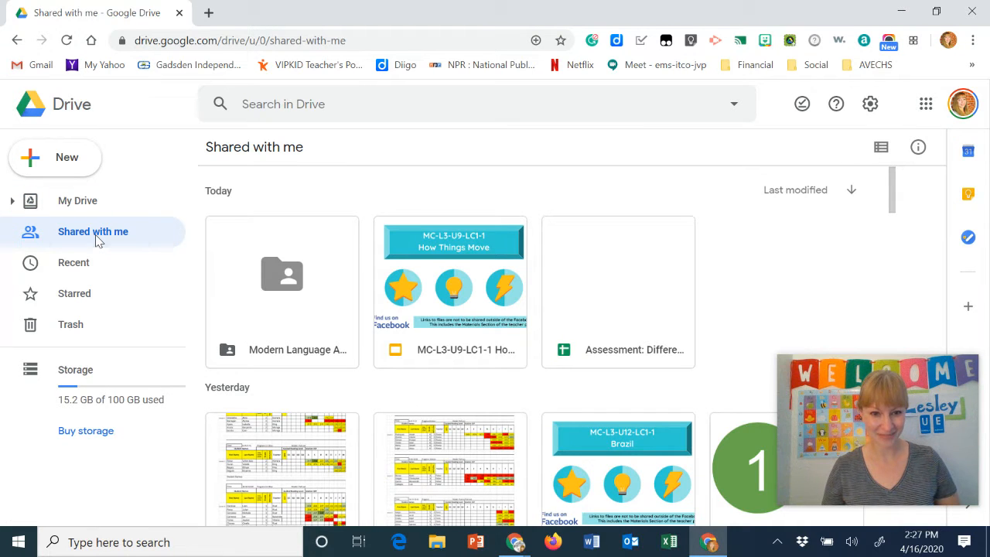
{"action": "left_click", "coordinate": [282, 298]}
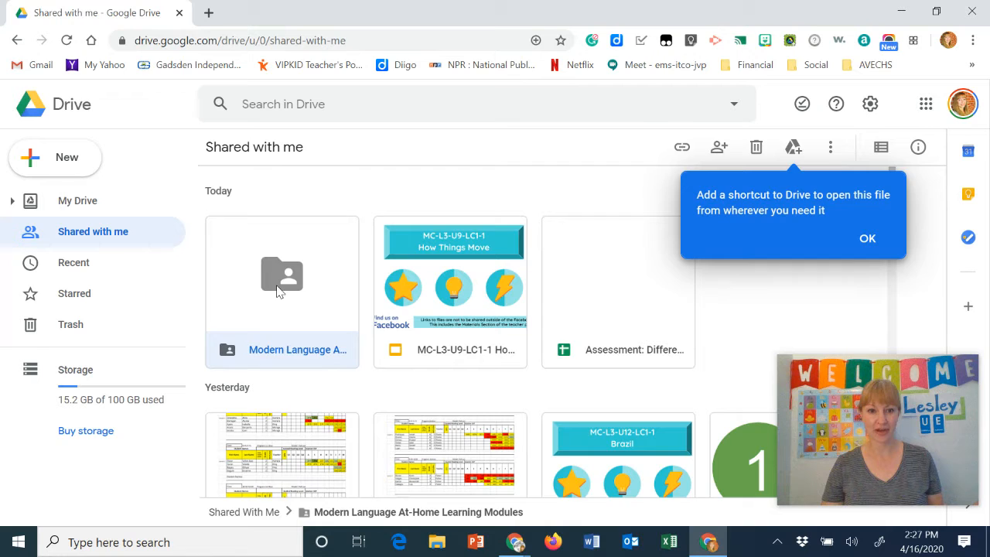
{"action": "double_click", "coordinate": [280, 291]}
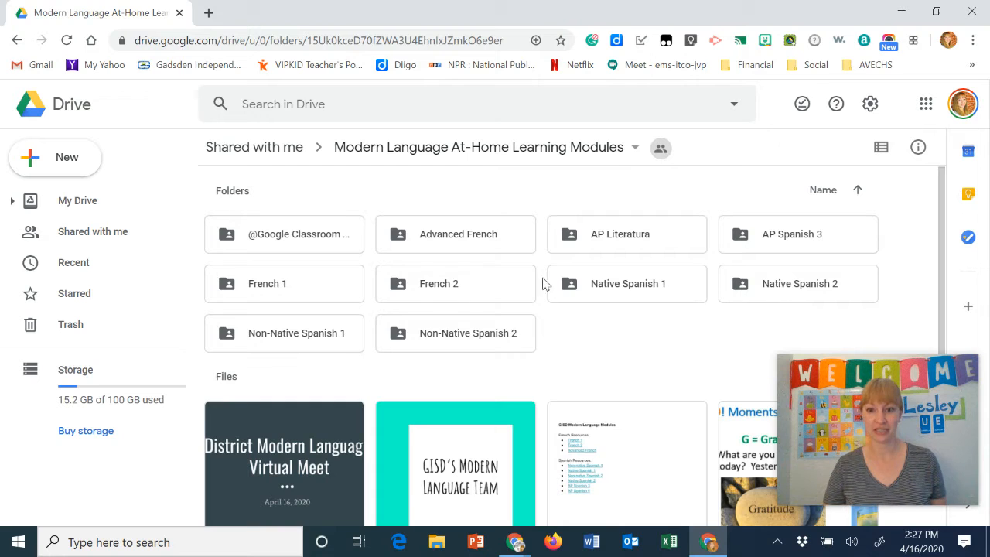
{"action": "double_click", "coordinate": [616, 285]}
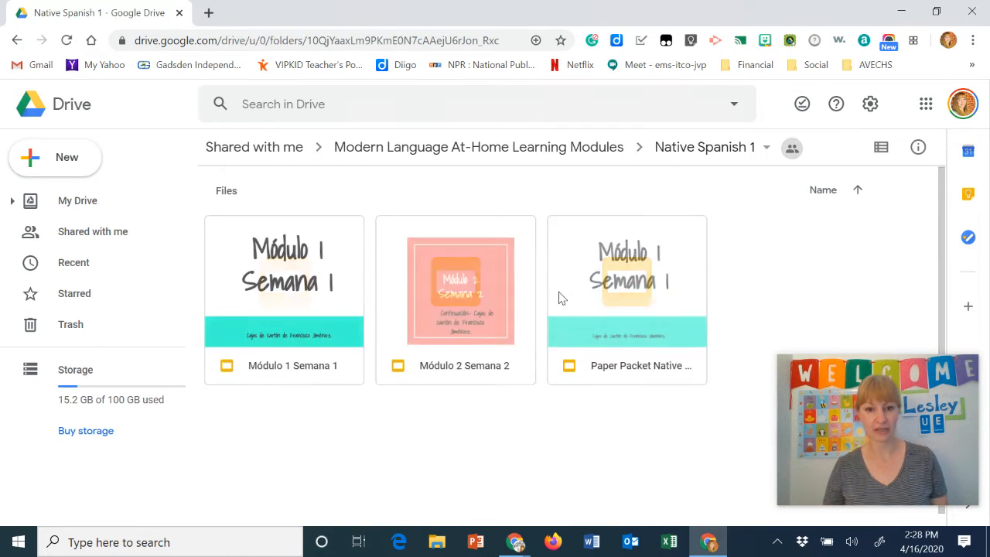
{"action": "left_click", "coordinate": [325, 266]}
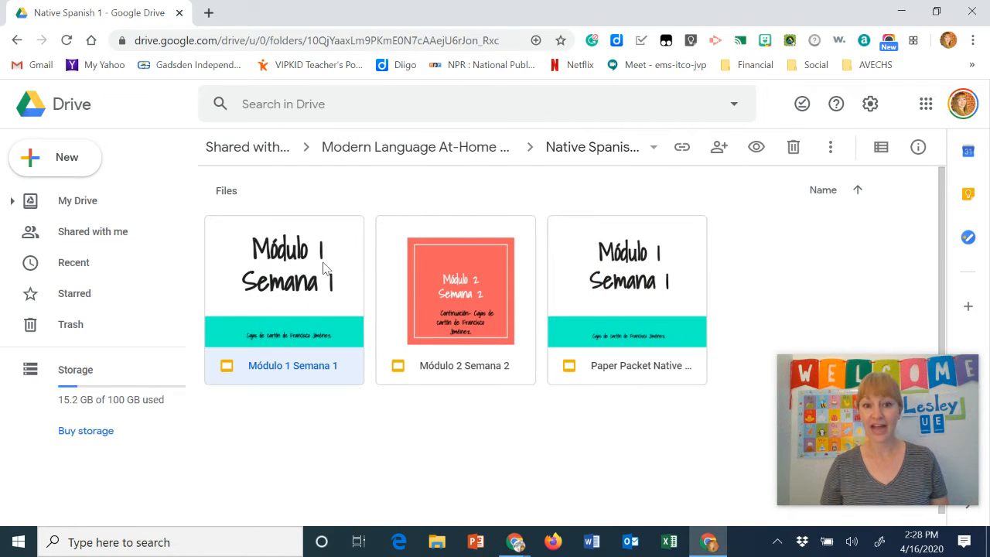
{"action": "double_click", "coordinate": [325, 267]}
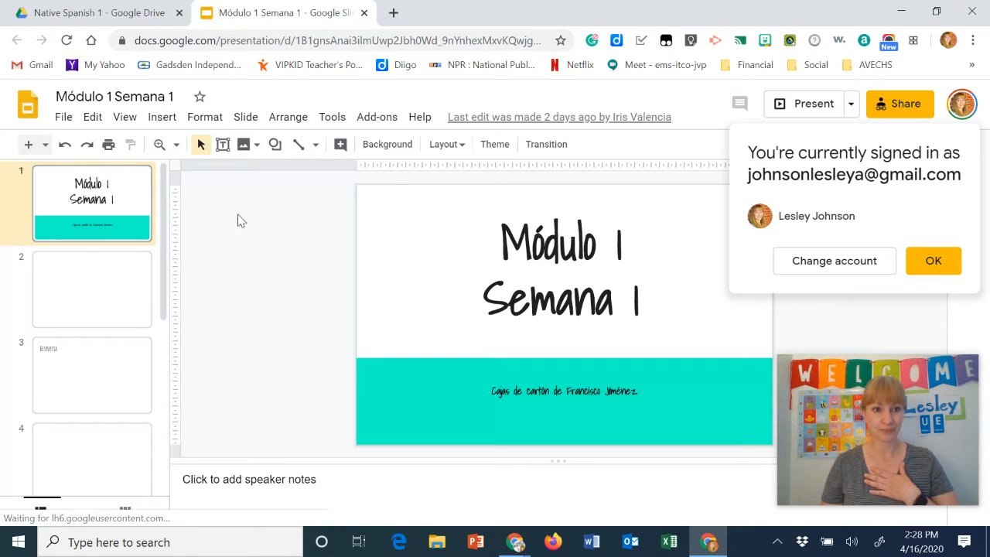
Start a copy of the entire presentation and browse to My Drive for its destination folder.
{"action": "left_click", "coordinate": [62, 119]}
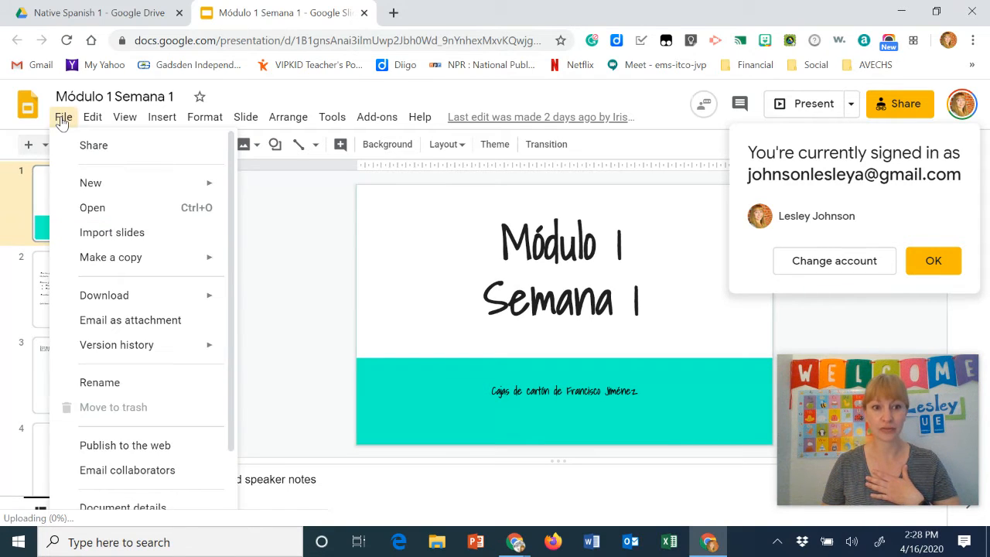
{"action": "mouse_move", "coordinate": [121, 265]}
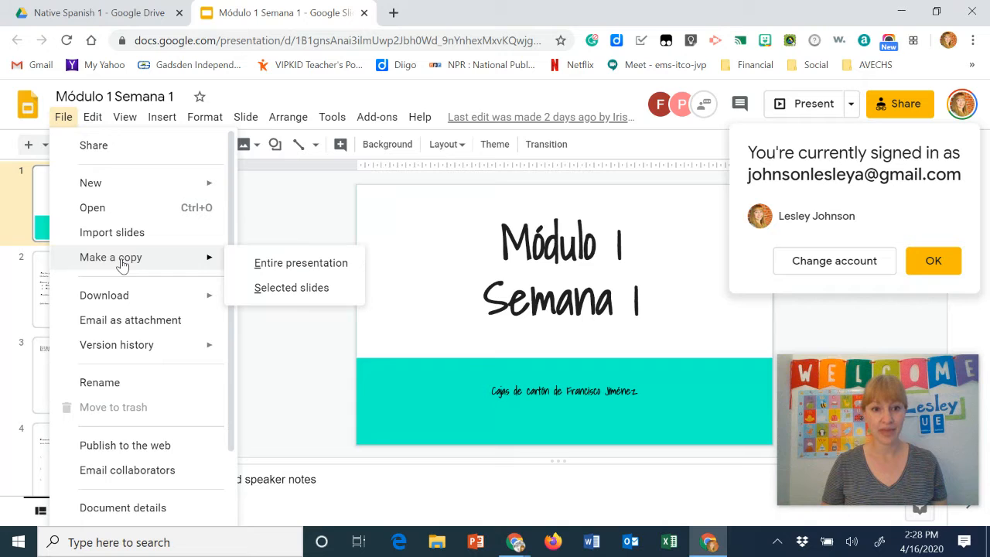
{"action": "left_click", "coordinate": [269, 264]}
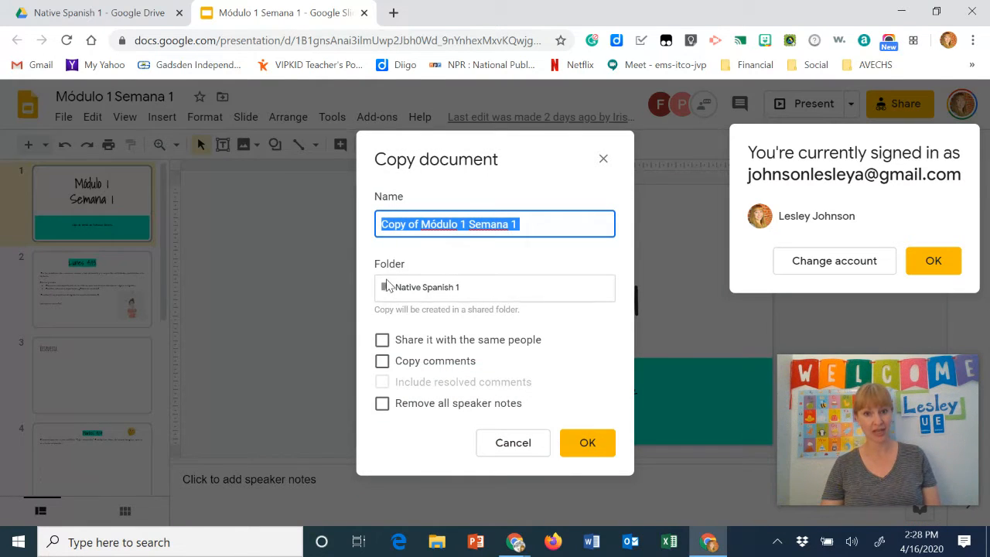
{"action": "left_click", "coordinate": [396, 294]}
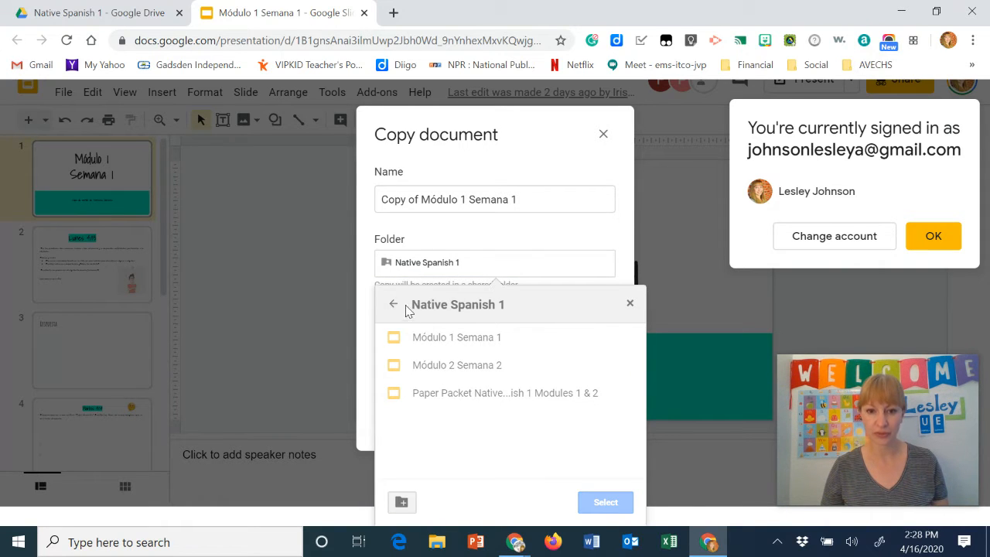
{"action": "left_click", "coordinate": [392, 306]}
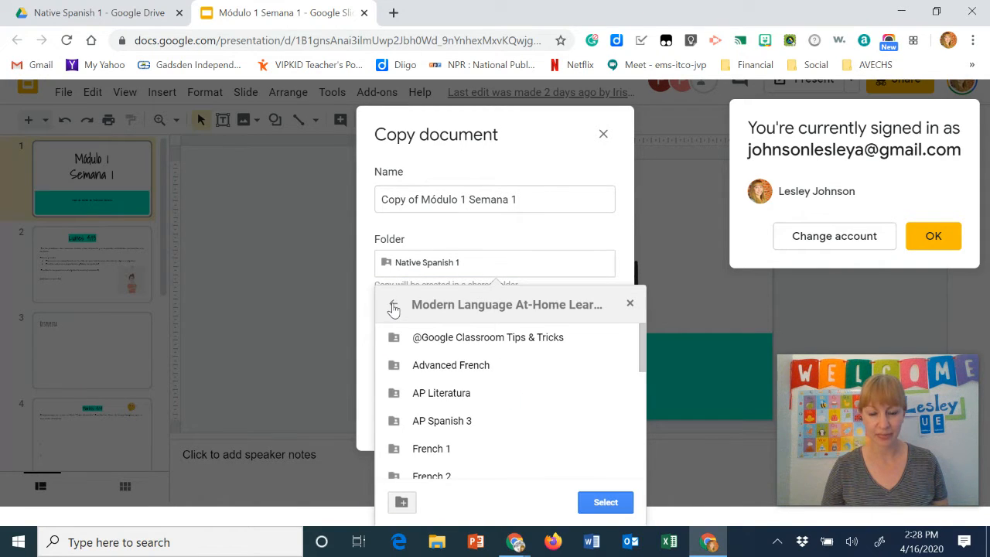
{"action": "left_click", "coordinate": [393, 306]}
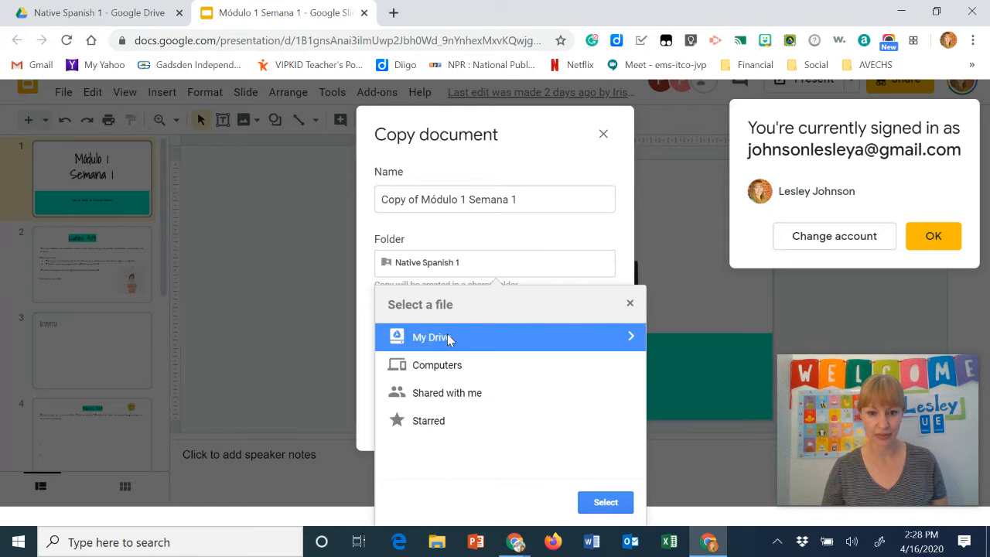
{"action": "left_click", "coordinate": [626, 343]}
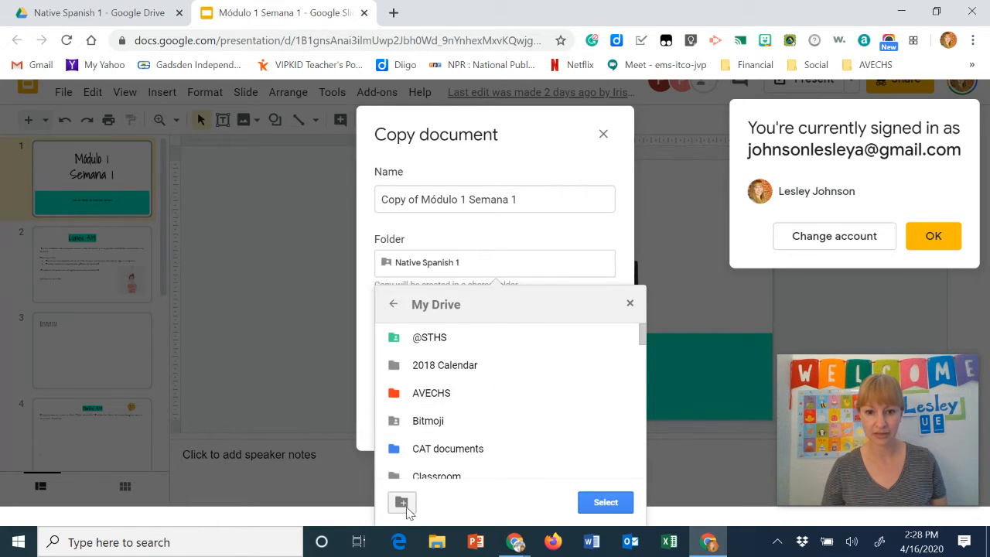
Create a folder named Spanish 1 in My Drive and save the presentation copy in it.
{"action": "scroll", "coordinate": [475, 407], "scroll_direction": "down", "scroll_amount": 3}
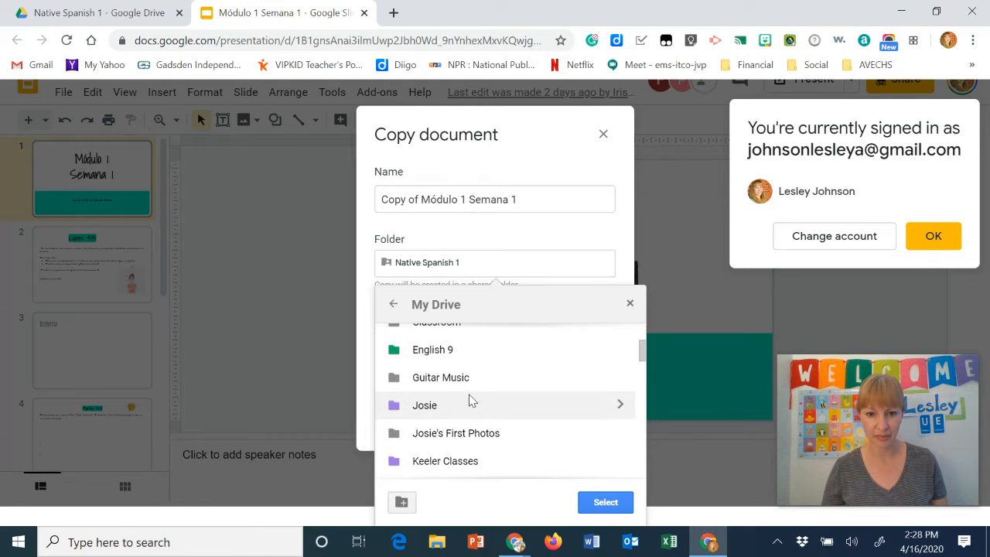
{"action": "left_click", "coordinate": [402, 503]}
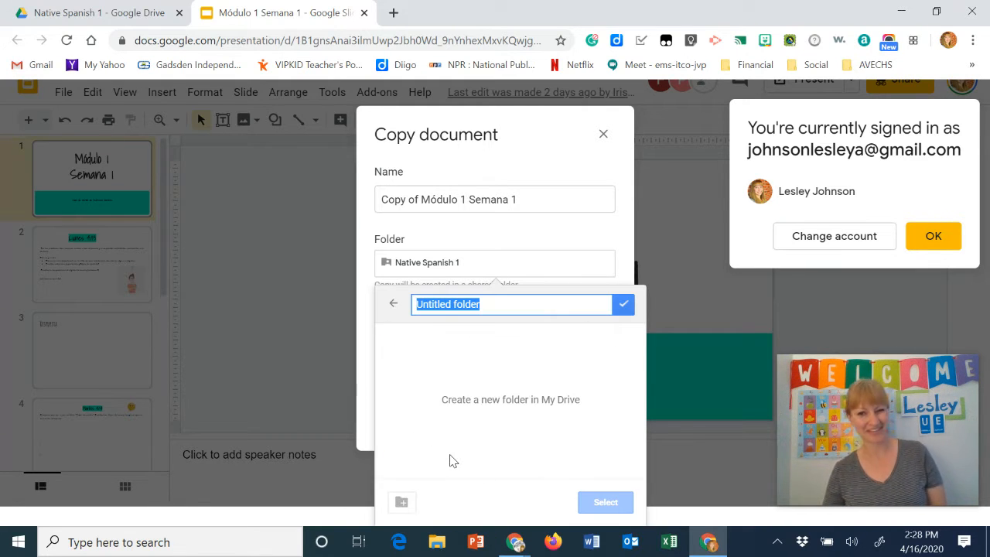
{"action": "type", "text": "S"}
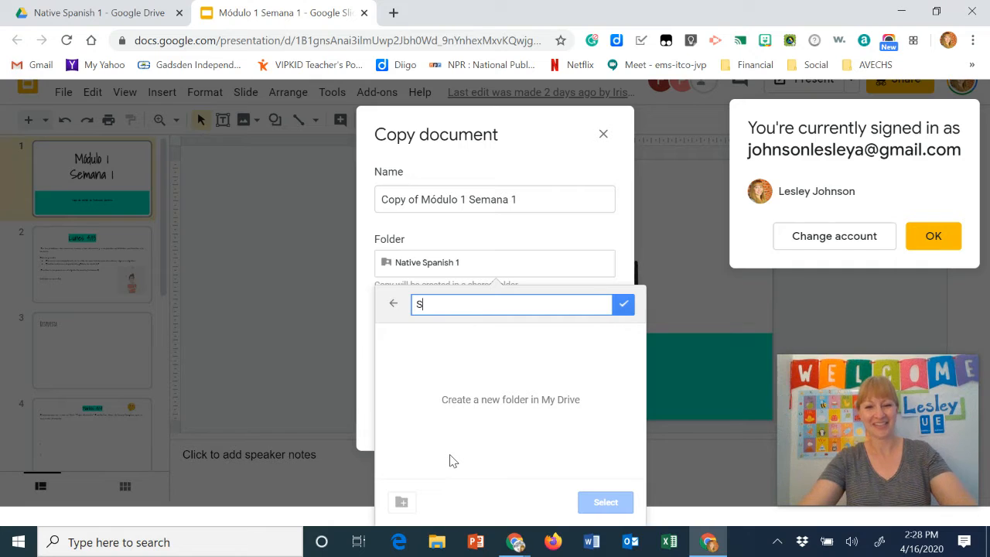
{"action": "type", "text": "panish 1"}
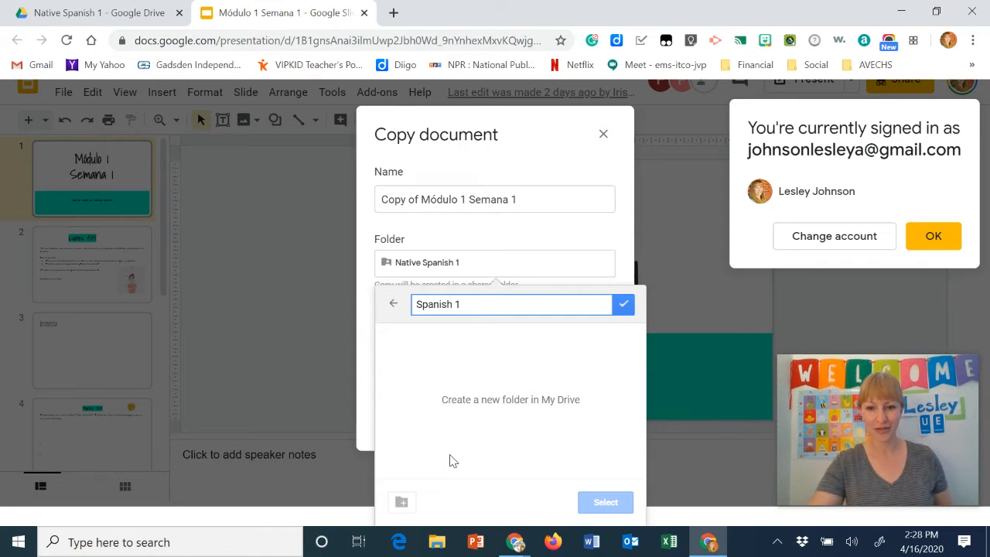
{"action": "left_click", "coordinate": [624, 307]}
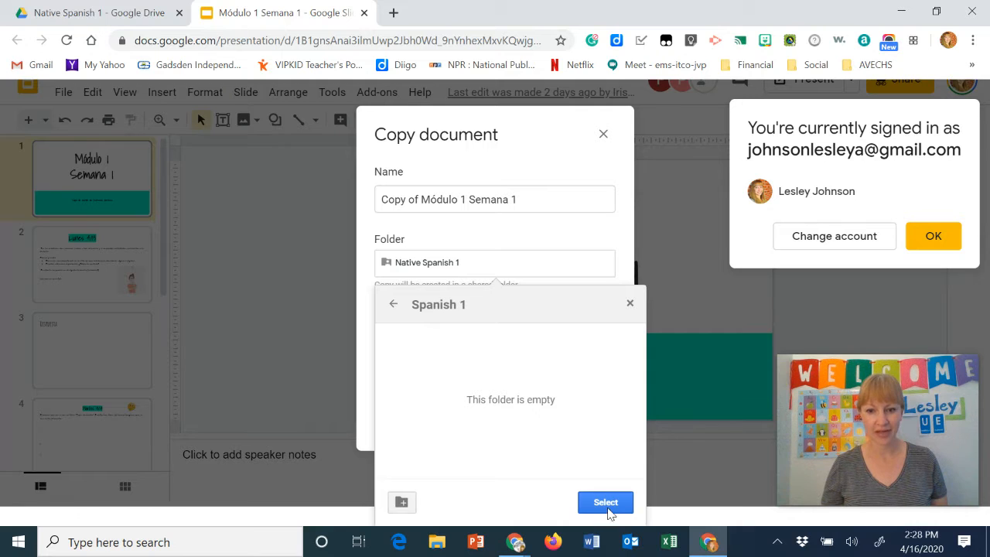
{"action": "left_click", "coordinate": [606, 507]}
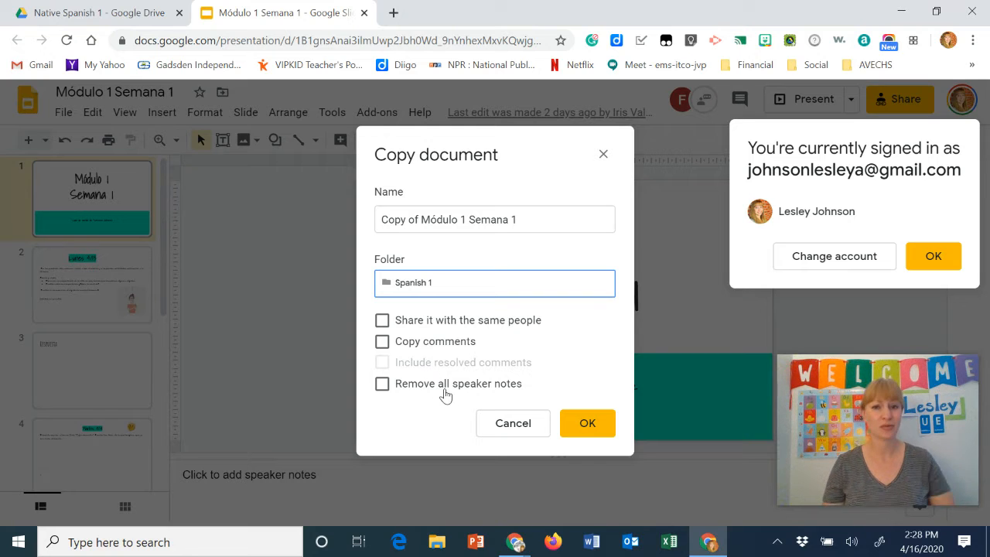
{"action": "left_click", "coordinate": [593, 422]}
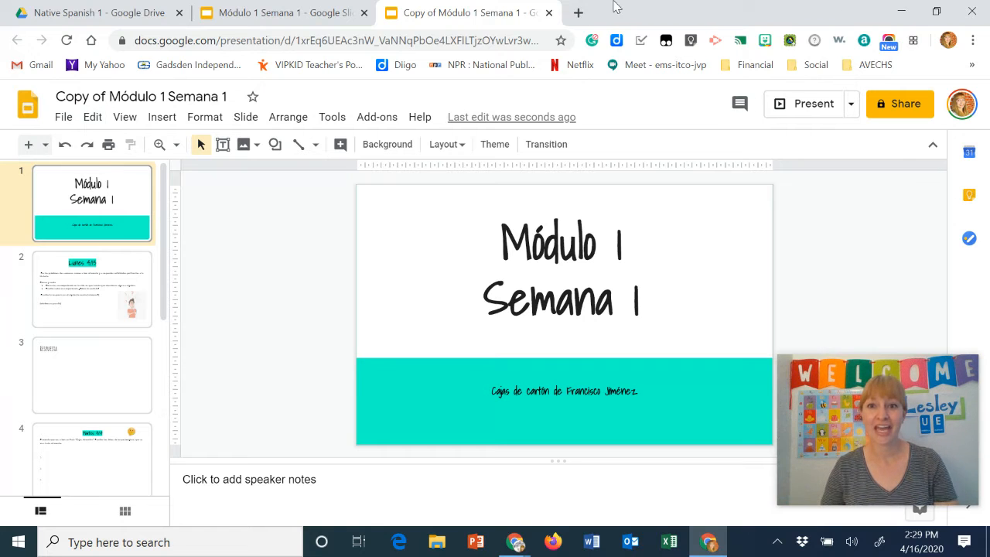
Open Google Classroom in a new browser tab and go to the Classwork page of Test Class.
{"action": "left_click", "coordinate": [579, 13]}
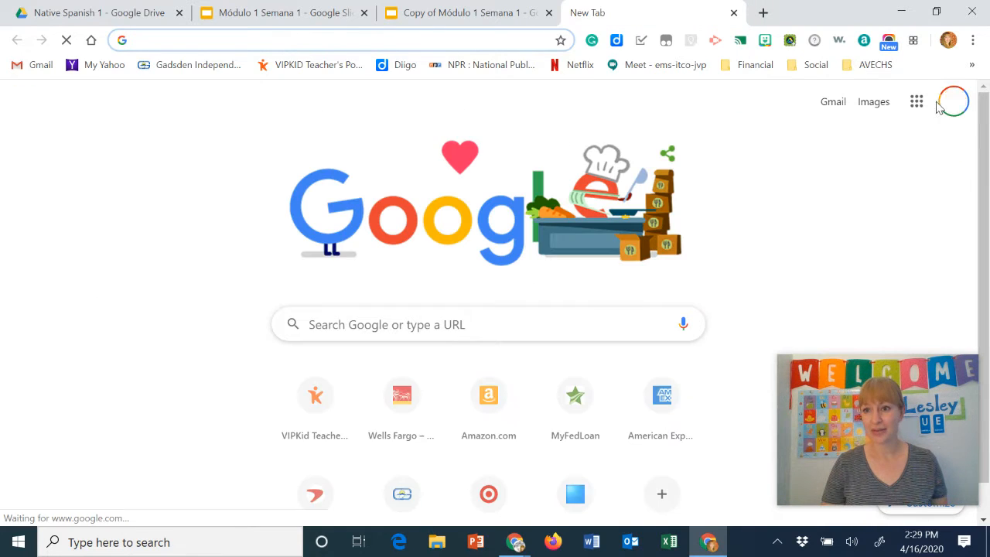
{"action": "left_click", "coordinate": [915, 102]}
{"action": "left_click", "coordinate": [763, 173]}
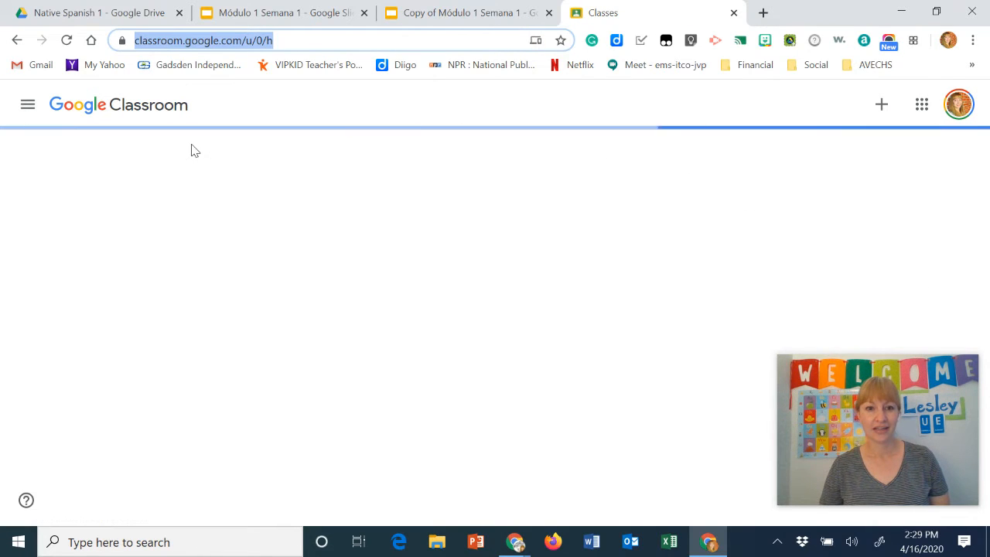
{"action": "left_click", "coordinate": [321, 178]}
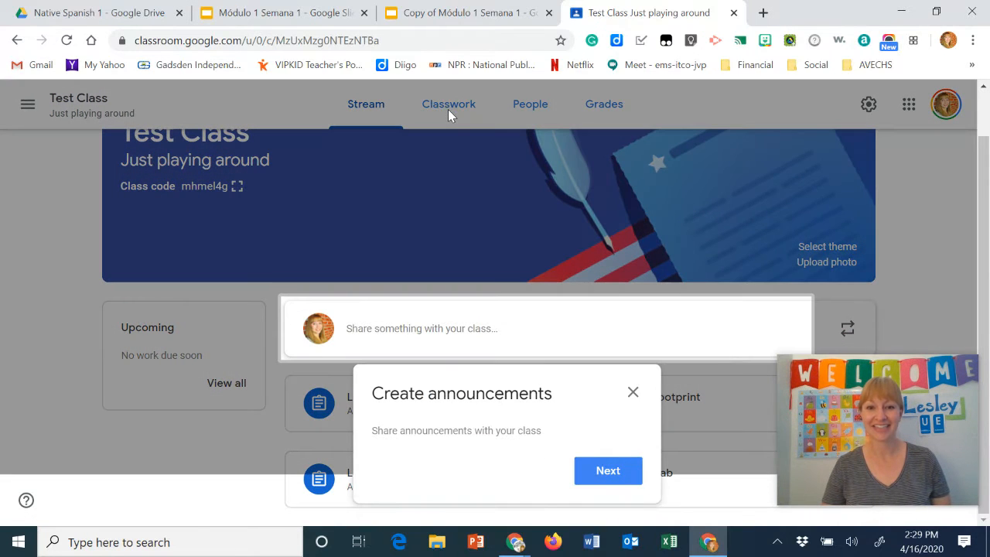
{"action": "left_click", "coordinate": [632, 392]}
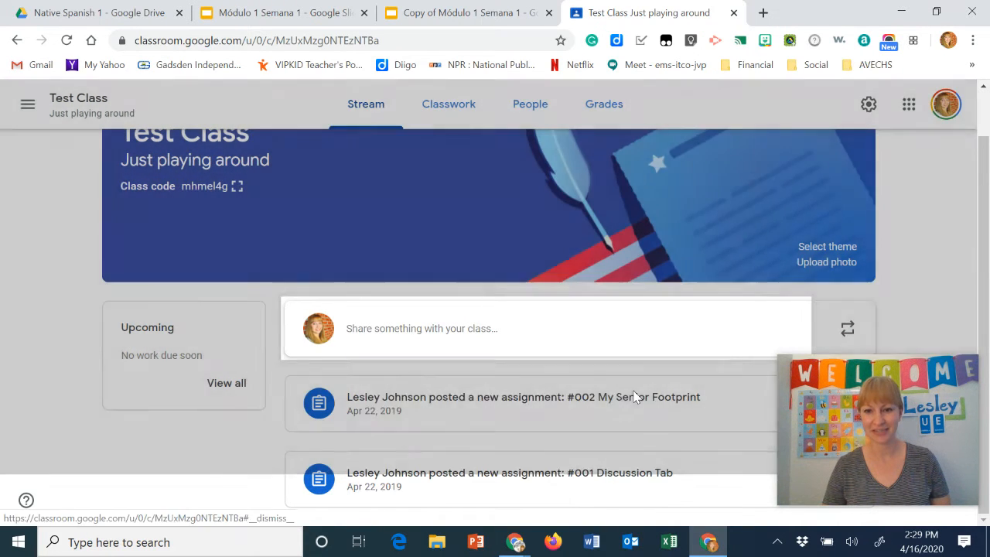
{"action": "left_click", "coordinate": [448, 105]}
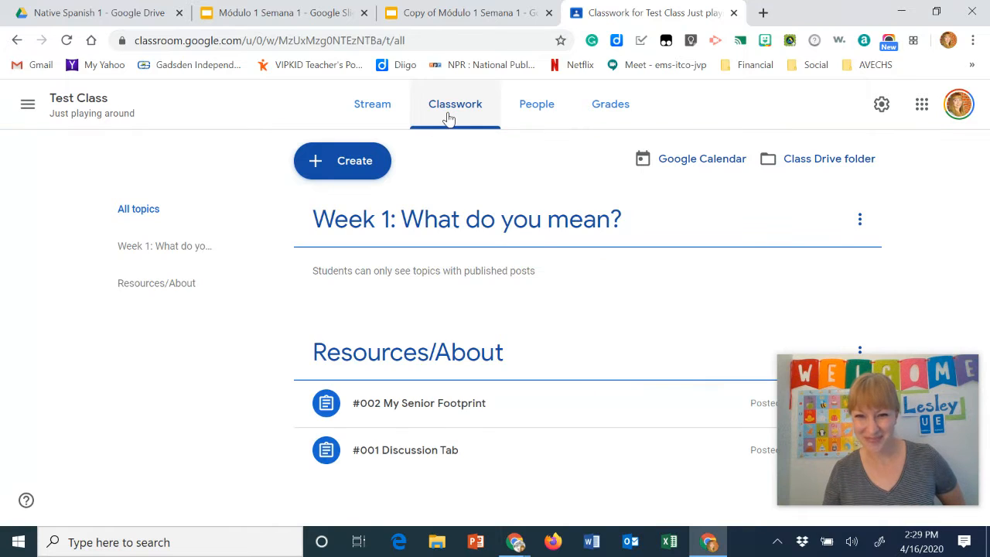
Create a new assignment for Test Class with the title "Module 1".
{"action": "left_click", "coordinate": [313, 163]}
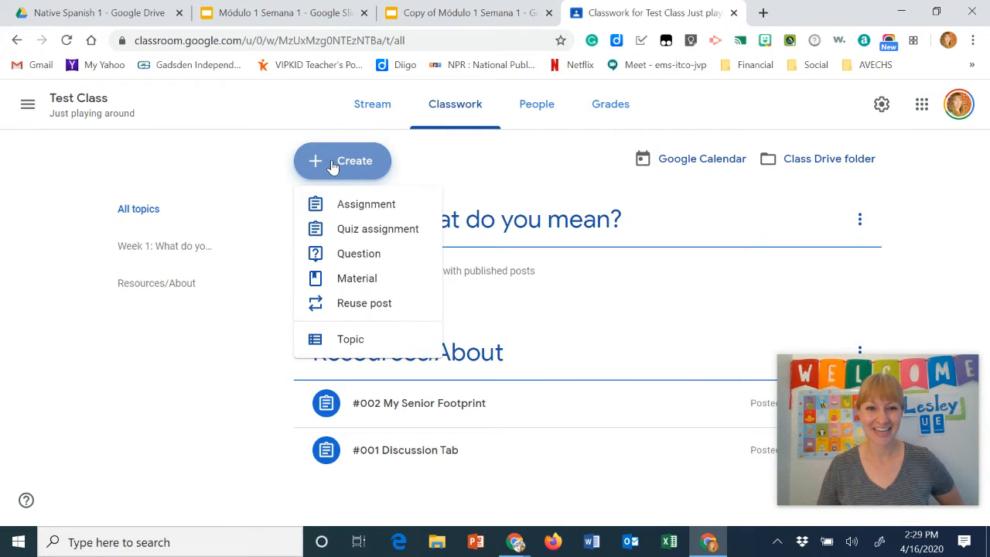
{"action": "left_click", "coordinate": [362, 206]}
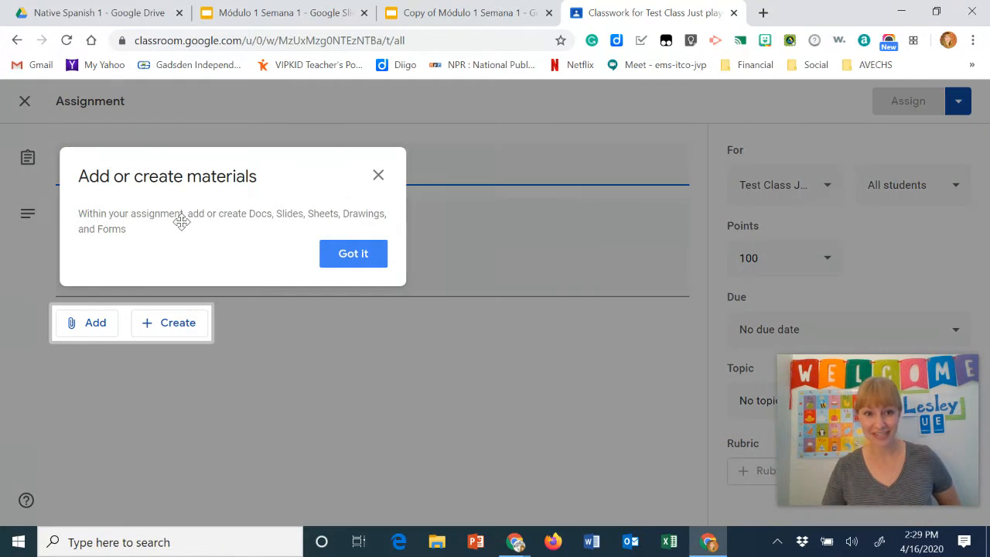
{"action": "left_click", "coordinate": [374, 259]}
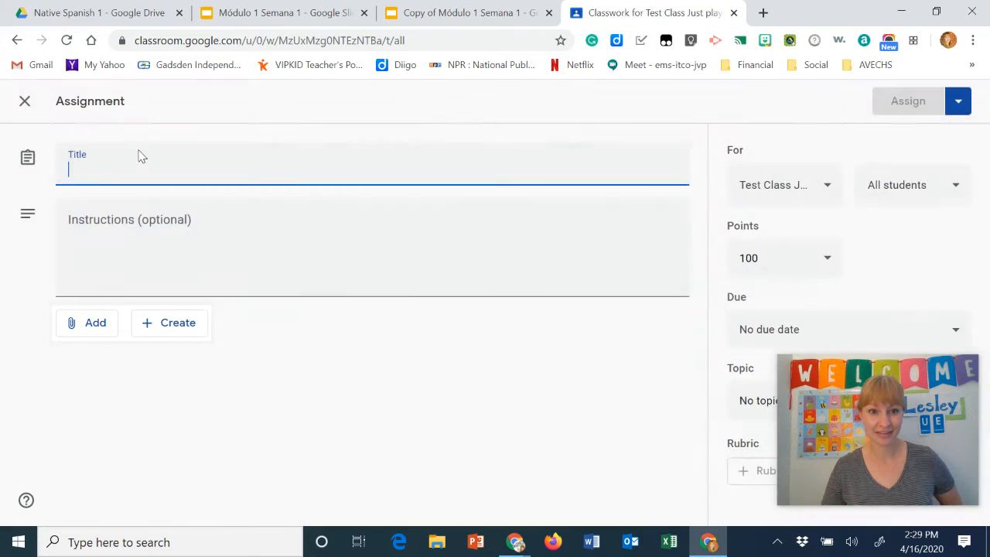
{"action": "type", "text": "M"}
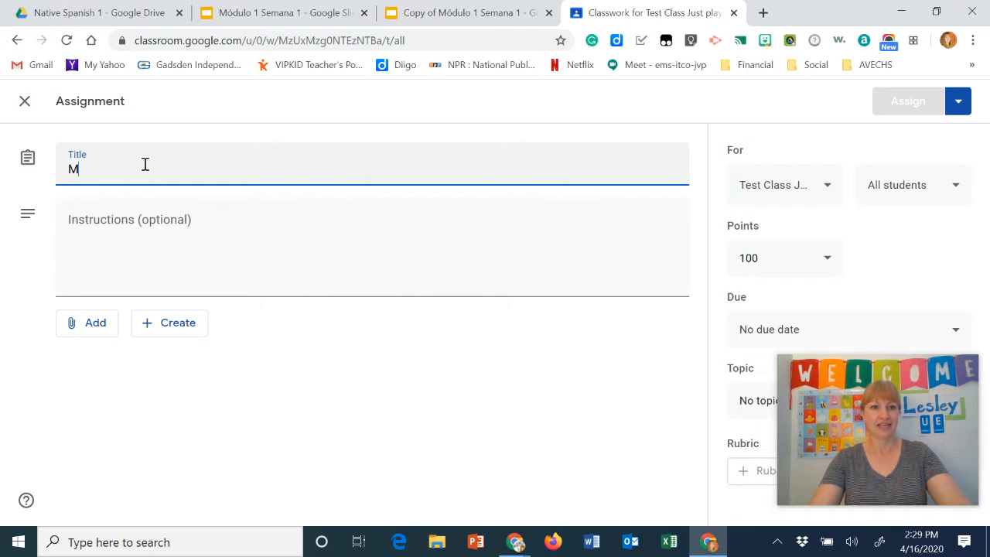
{"action": "type", "text": "odule 1"}
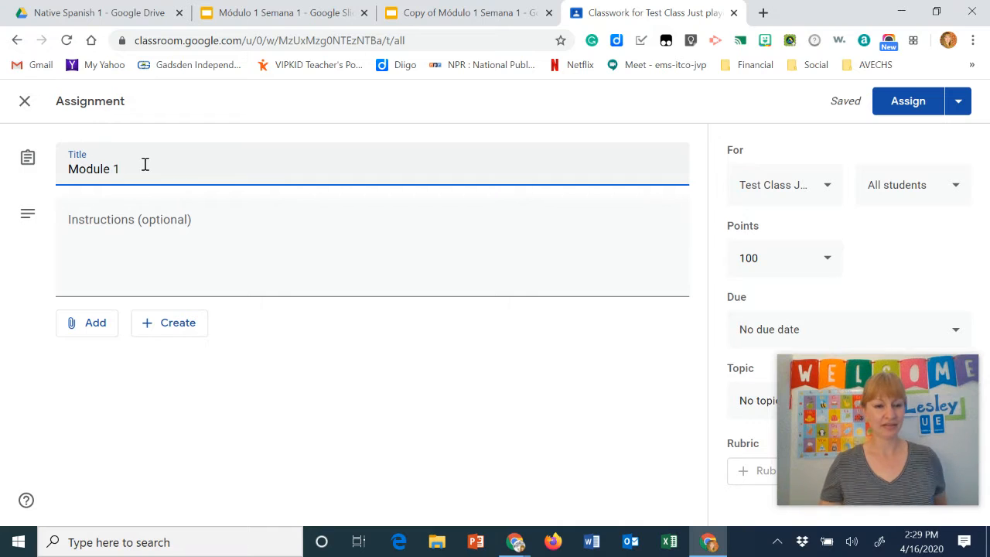
Enter "Please follow along" as the instructions of the Module 1 assignment.
{"action": "left_click", "coordinate": [229, 232]}
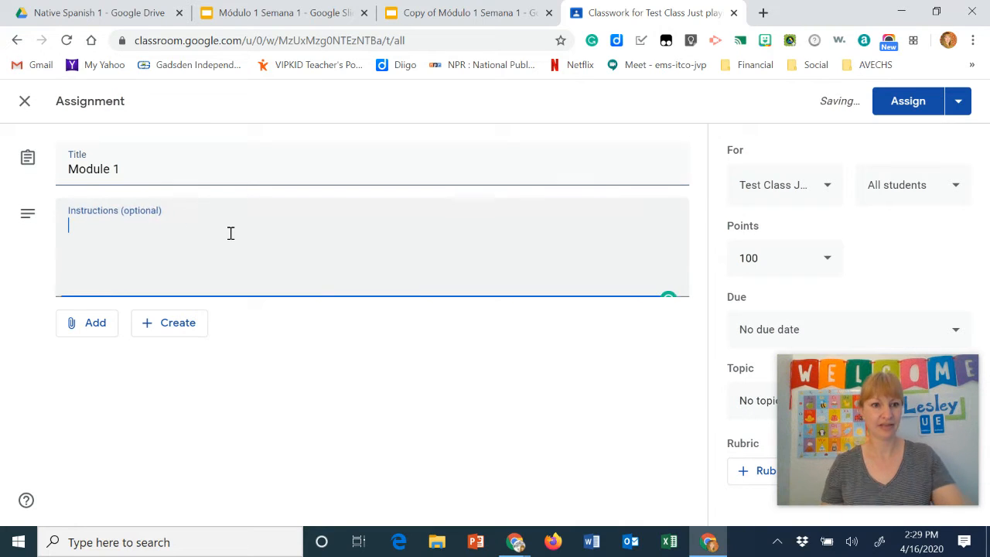
{"action": "type", "text": "P"}
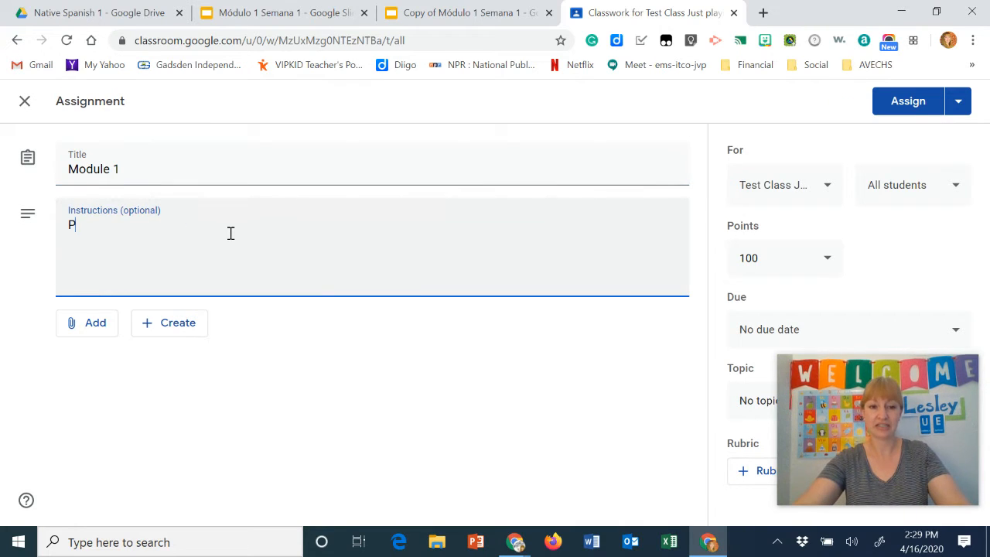
{"action": "type", "text": "lease follow along"}
Attach the Copy of Módulo 1 Semana 1 presentation from Google Drive to the assignment and have a copy made for each student.
{"action": "left_click", "coordinate": [93, 325]}
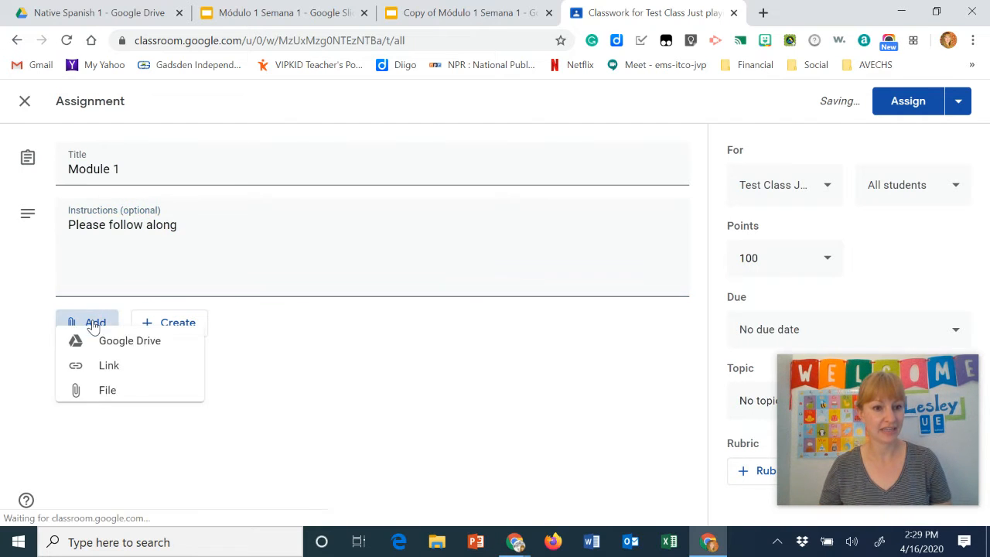
{"action": "left_click", "coordinate": [109, 364]}
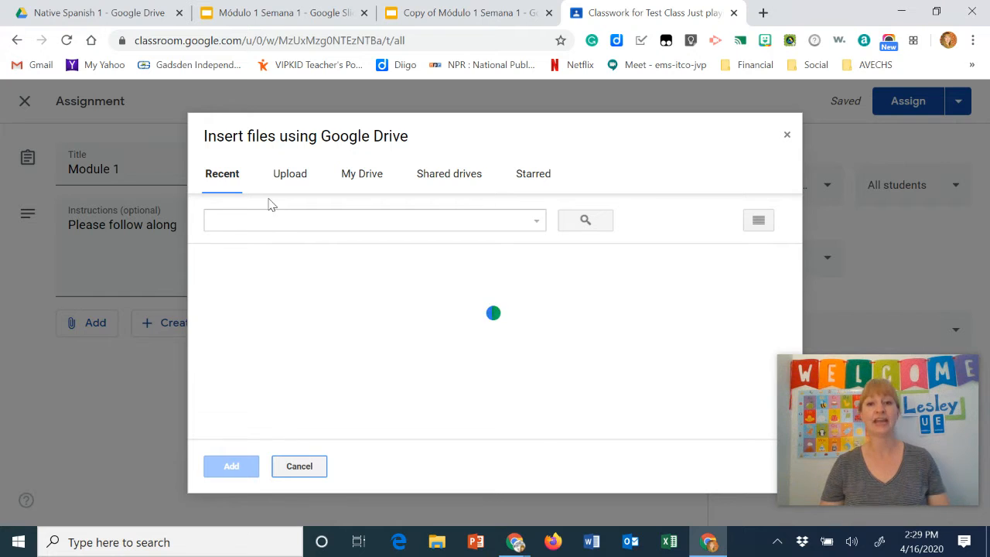
{"action": "left_click", "coordinate": [288, 355]}
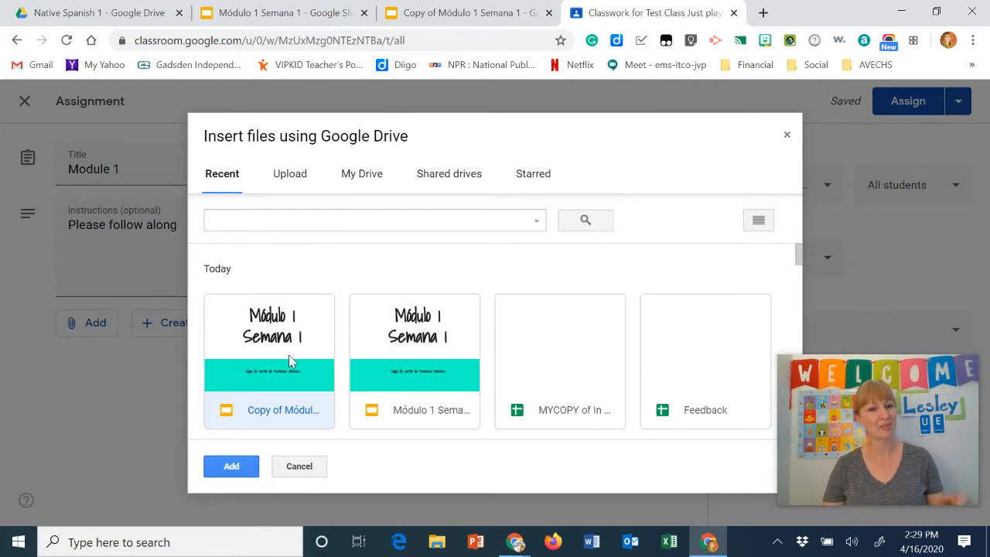
{"action": "left_click", "coordinate": [248, 470]}
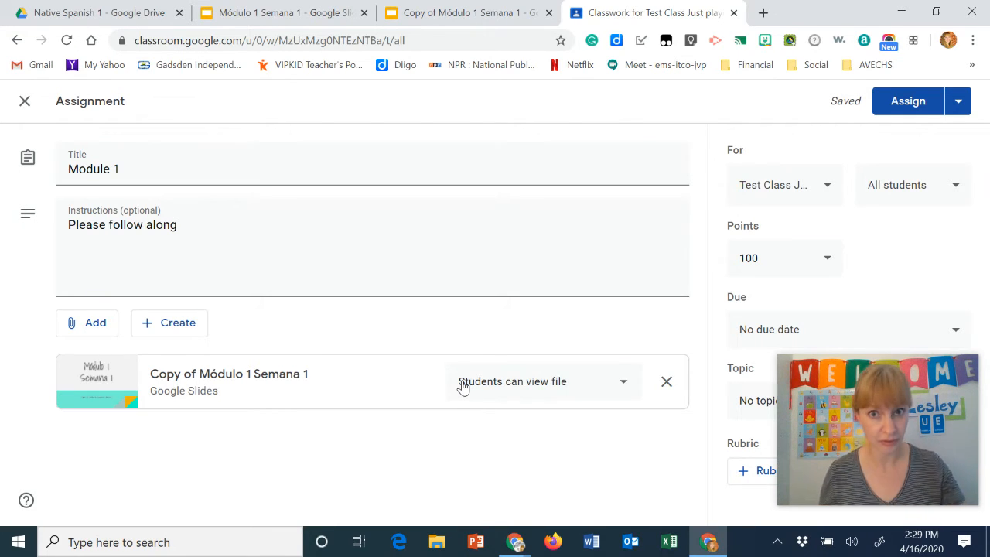
{"action": "left_click", "coordinate": [501, 389]}
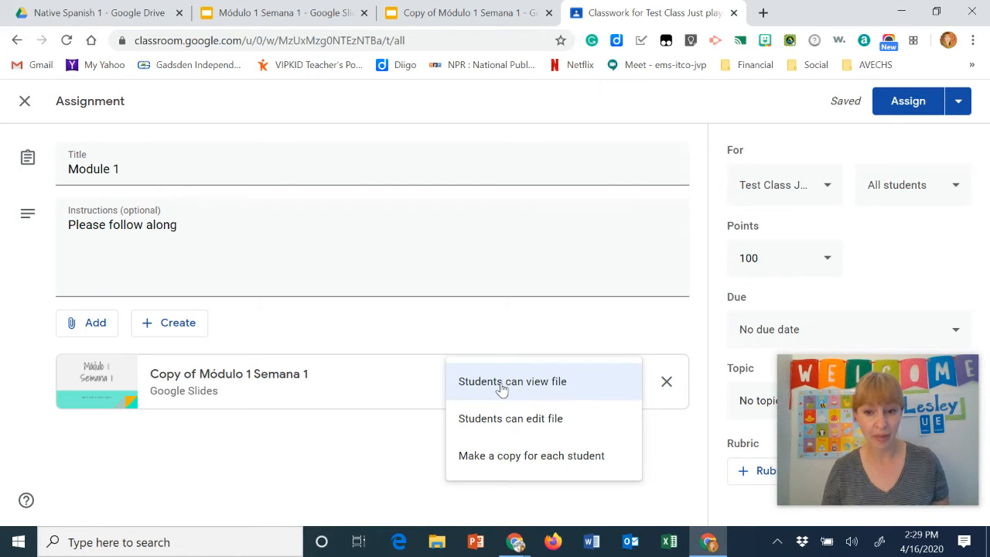
{"action": "left_click", "coordinate": [500, 458]}
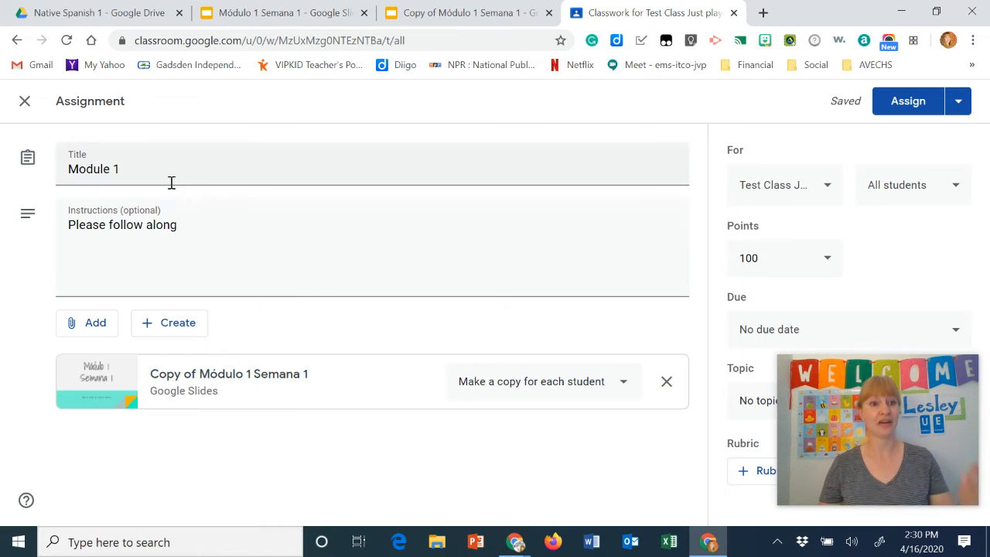
Add the Spanish Tutoring class as a recipient of the assignment alongside Test Class.
{"action": "left_click", "coordinate": [825, 189]}
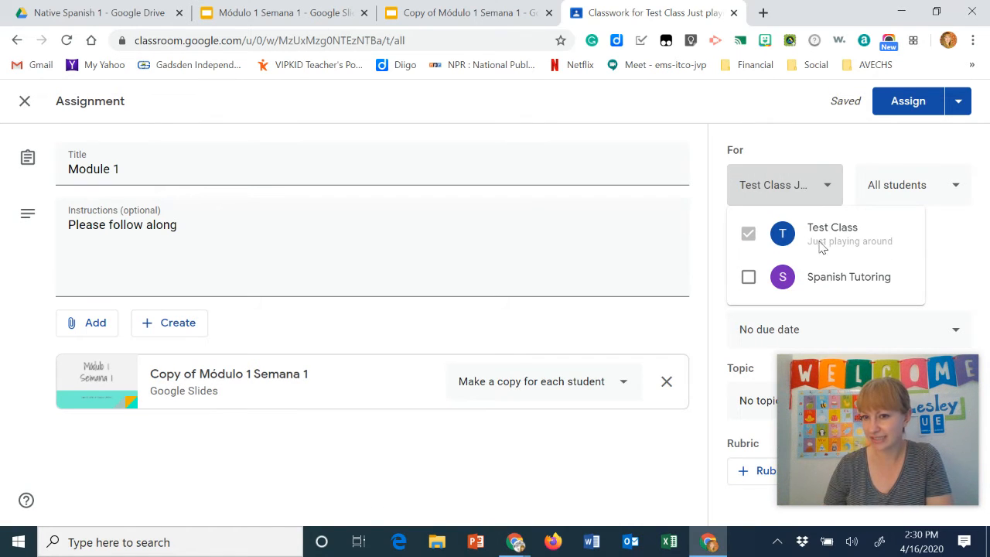
{"action": "left_click", "coordinate": [748, 277]}
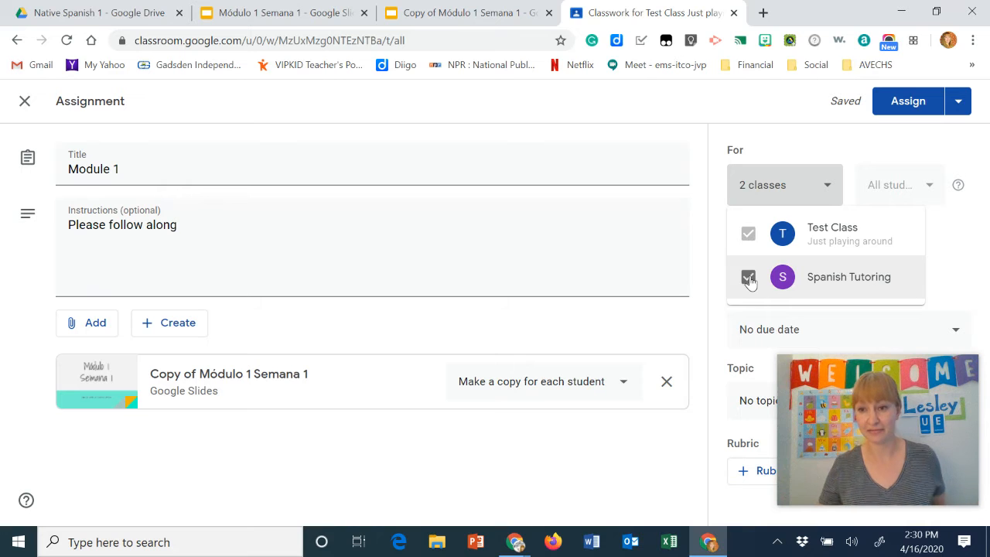
{"action": "left_click", "coordinate": [953, 251]}
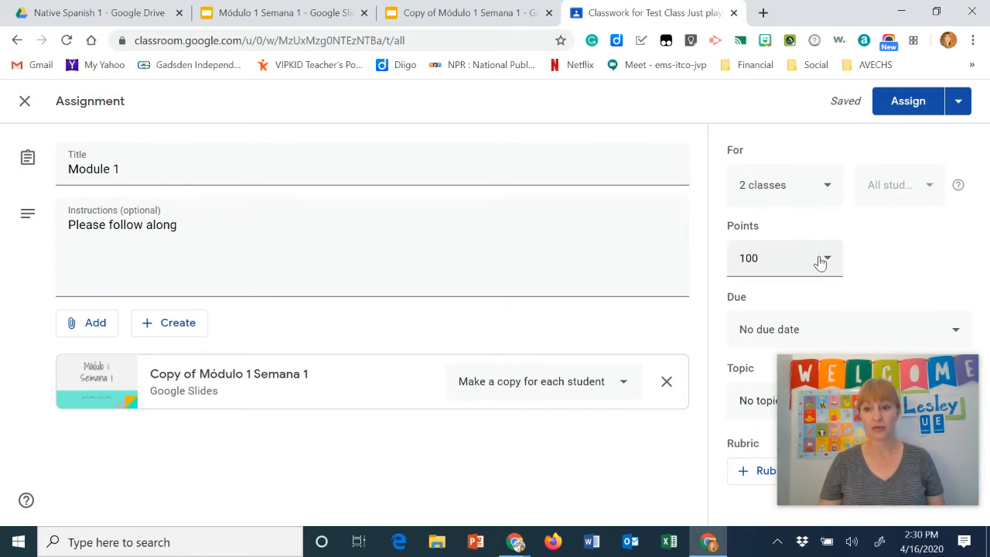
Set the assignment's due date to Apr 24, 2020 and its due time to 4:59 PM.
{"action": "mouse_move", "coordinate": [877, 405]}
{"action": "left_click_drag", "start_coordinate": [877, 405], "coordinate": [147, 391]}
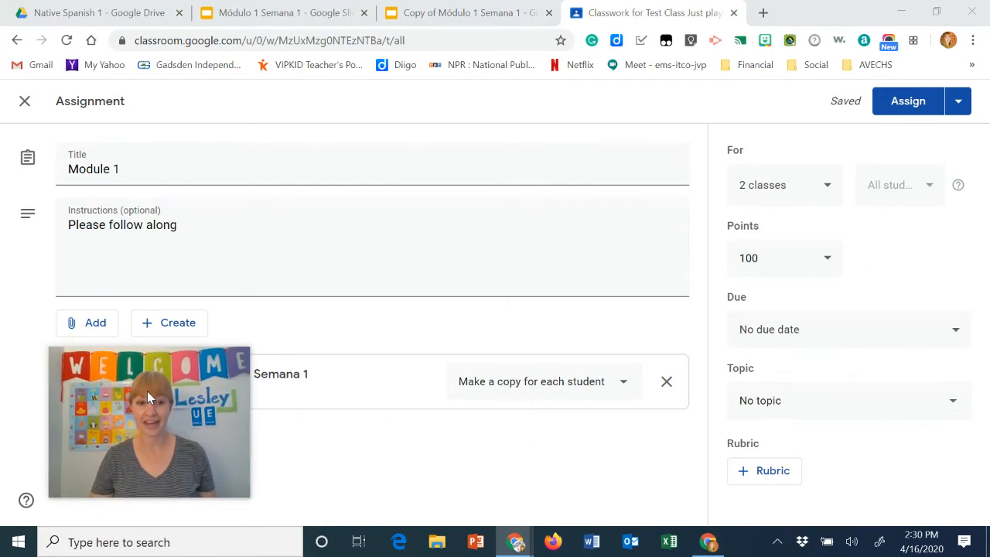
{"action": "left_click", "coordinate": [834, 349]}
{"action": "left_click", "coordinate": [828, 404]}
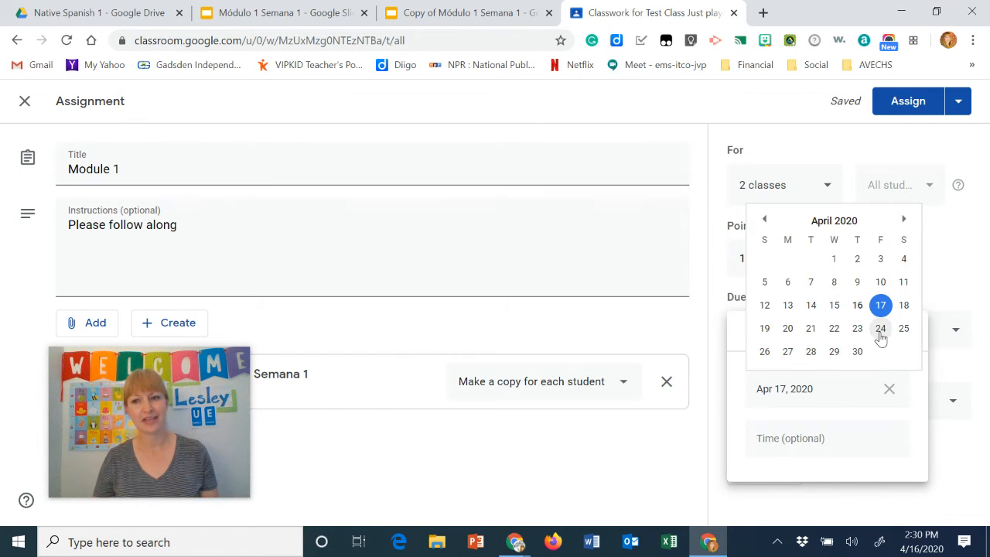
{"action": "left_click", "coordinate": [880, 328]}
{"action": "left_click", "coordinate": [773, 440]}
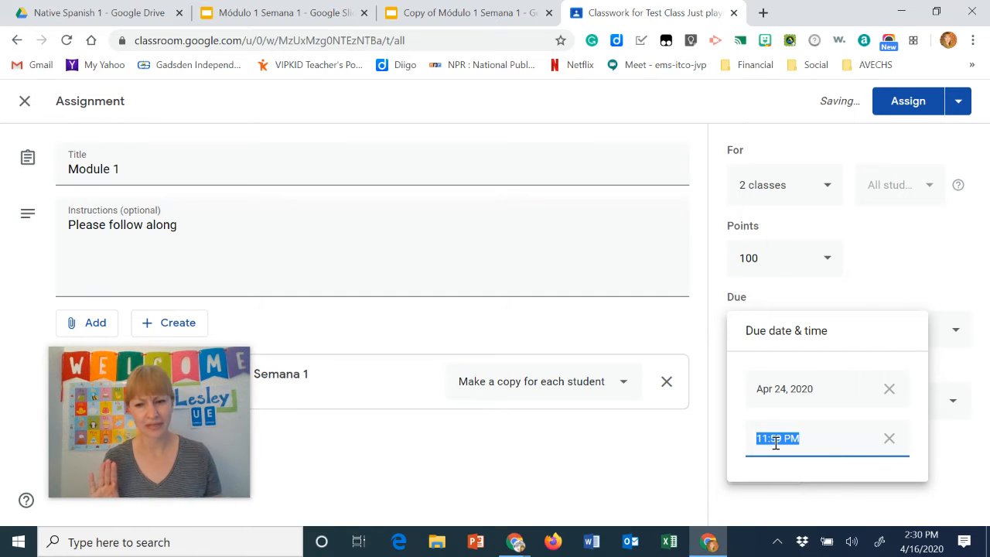
{"action": "left_click", "coordinate": [760, 437]}
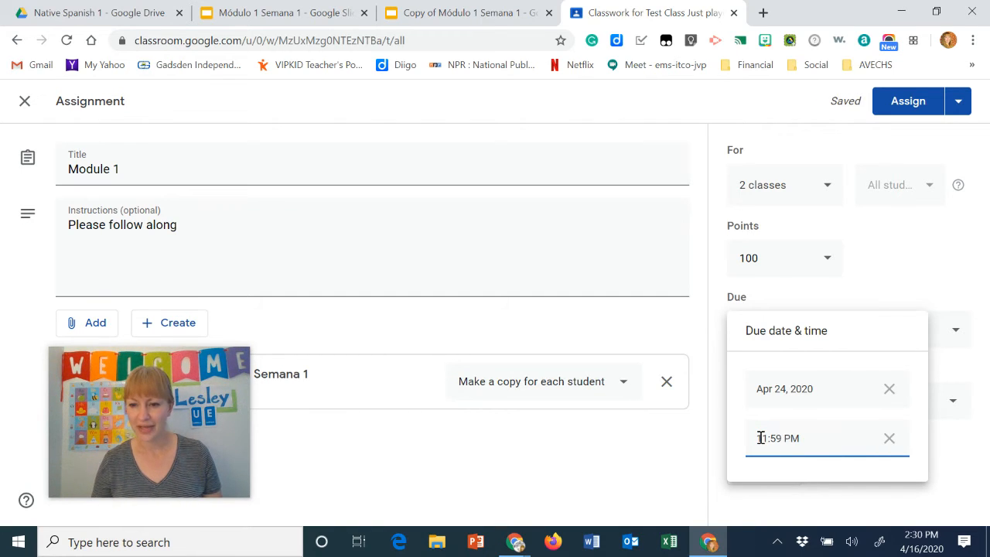
{"action": "key", "text": "Delete"}
{"action": "key", "text": "Delete"}
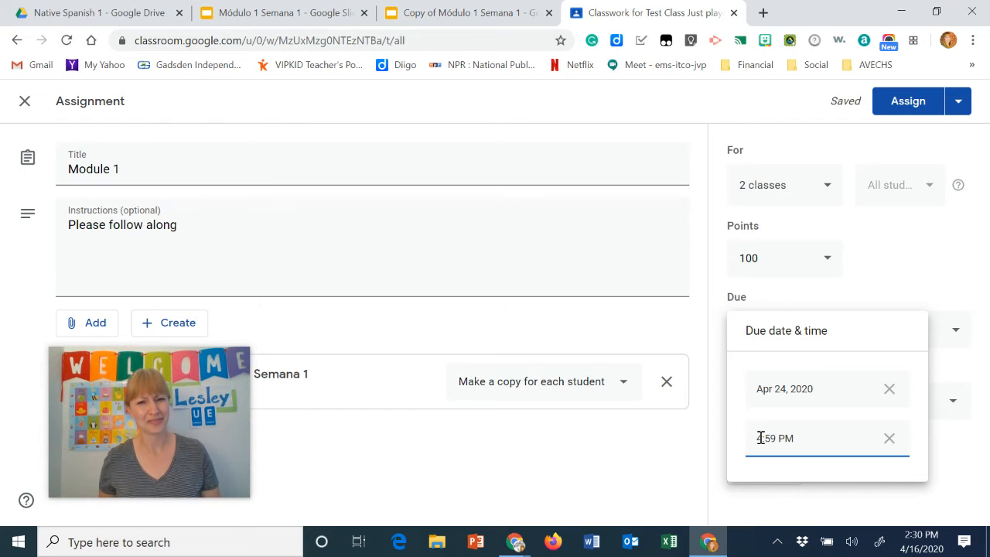
{"action": "left_click", "coordinate": [889, 300]}
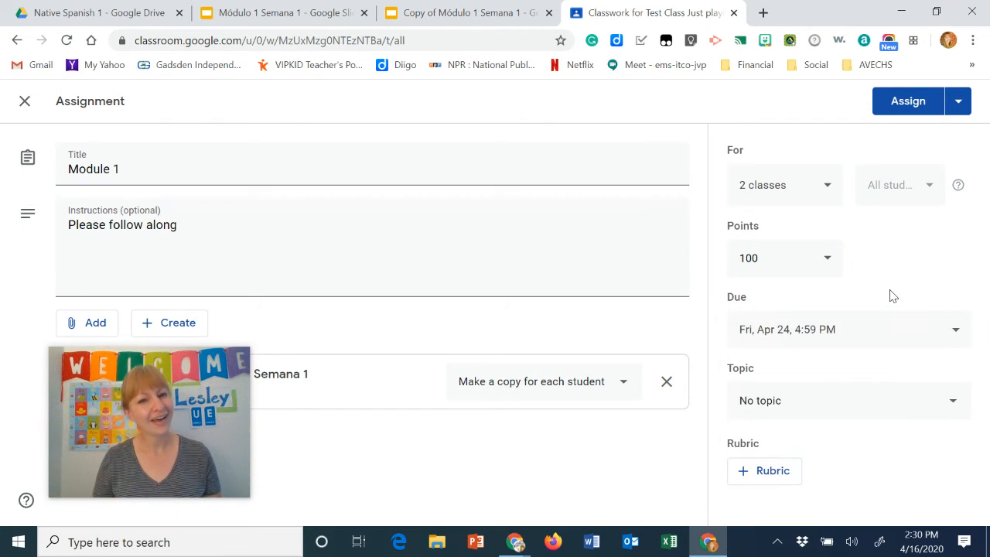
Create a topic named "Module 1" for the assignment and assign it to both classes.
{"action": "left_click", "coordinate": [768, 402]}
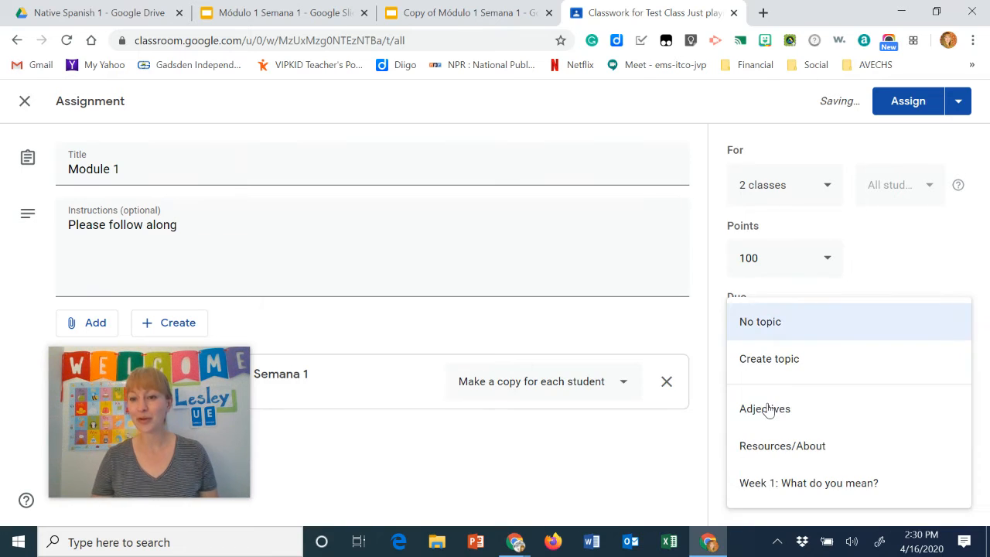
{"action": "left_click", "coordinate": [776, 359]}
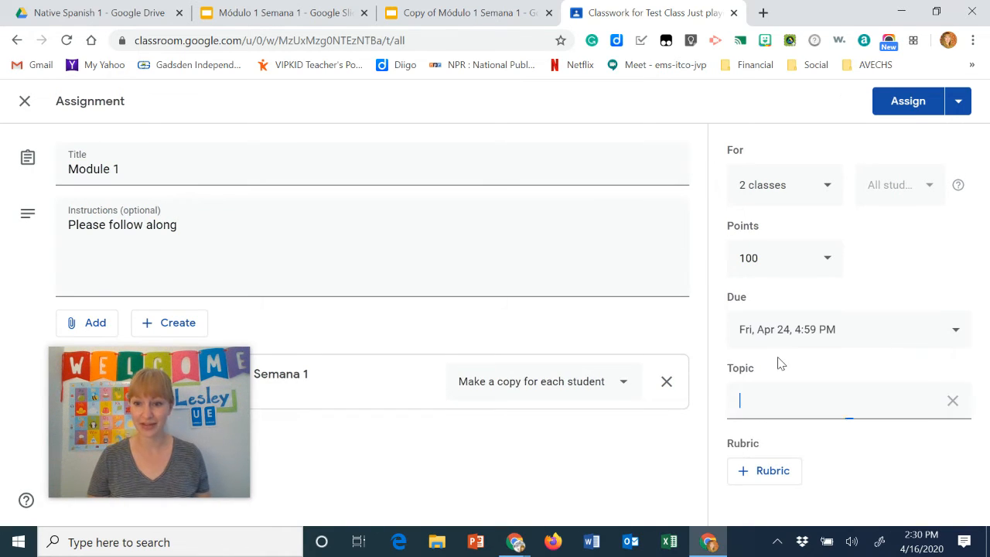
{"action": "type", "text": "Module 1"}
{"action": "left_click", "coordinate": [895, 451]}
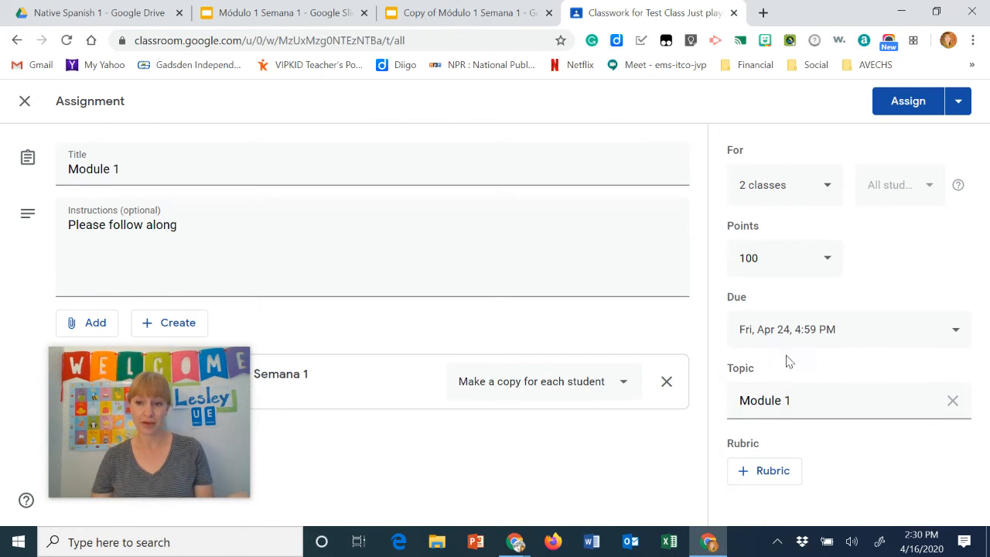
{"action": "left_click", "coordinate": [908, 106]}
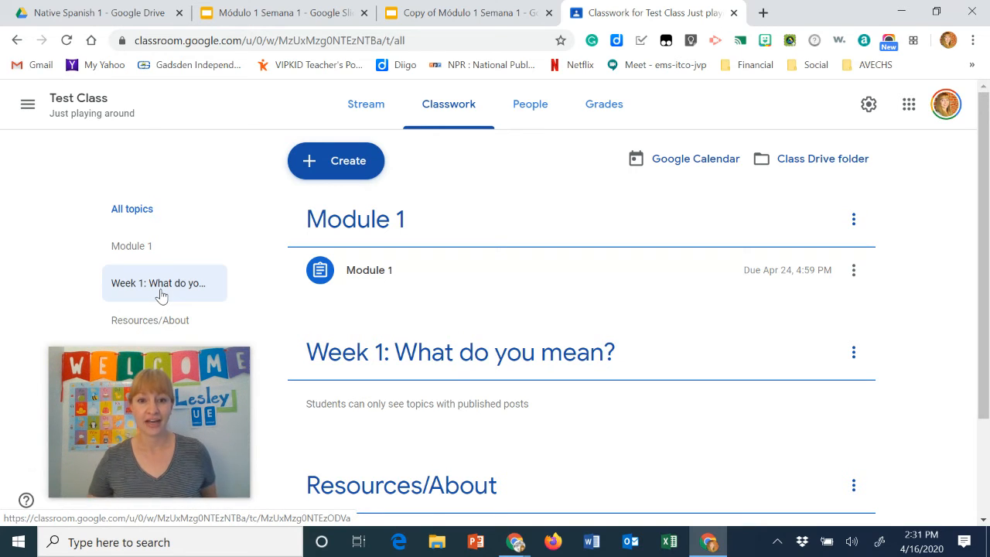
View the posted Module 1 assignment and examine its instructions and student work pages.
{"action": "left_click", "coordinate": [380, 277]}
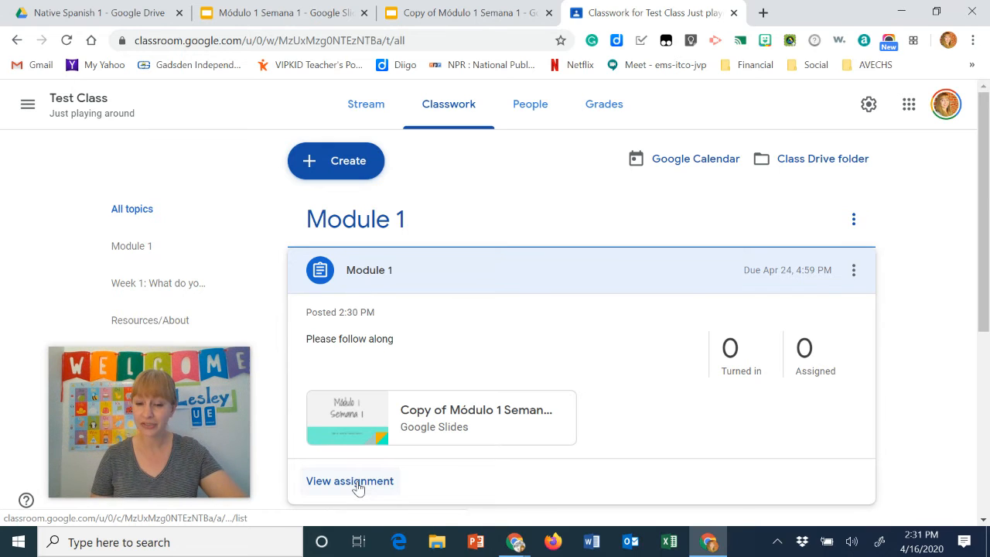
{"action": "left_click", "coordinate": [357, 482]}
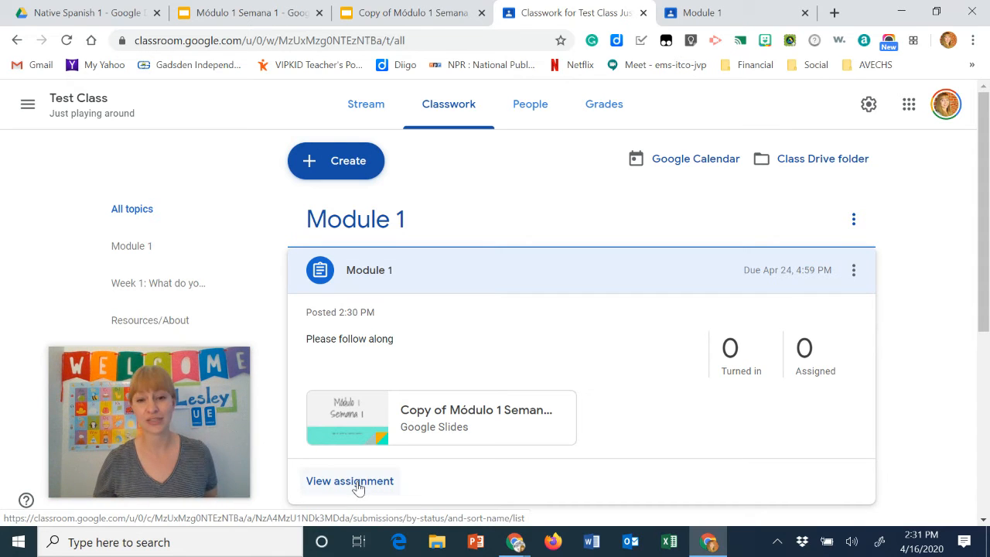
{"action": "left_click", "coordinate": [691, 20]}
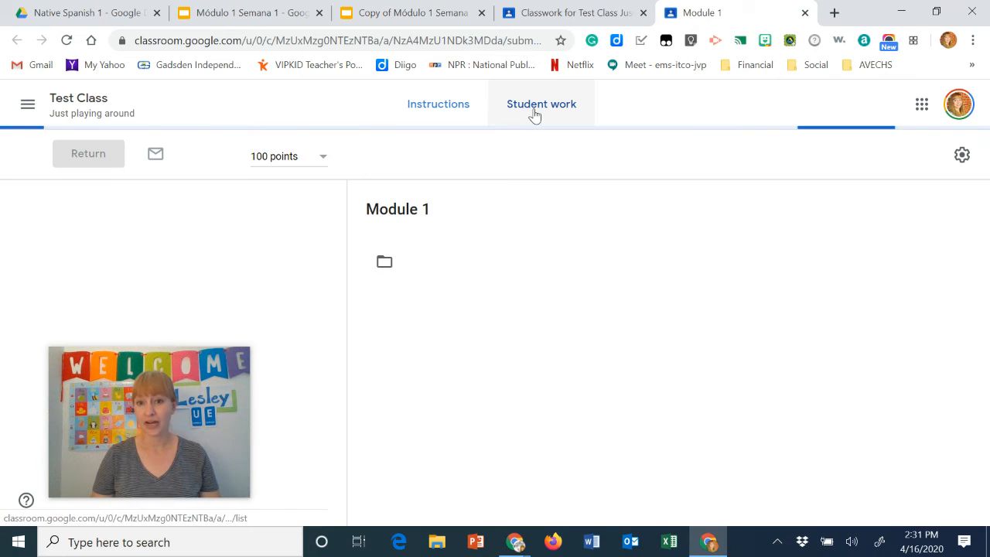
{"action": "left_click", "coordinate": [452, 113]}
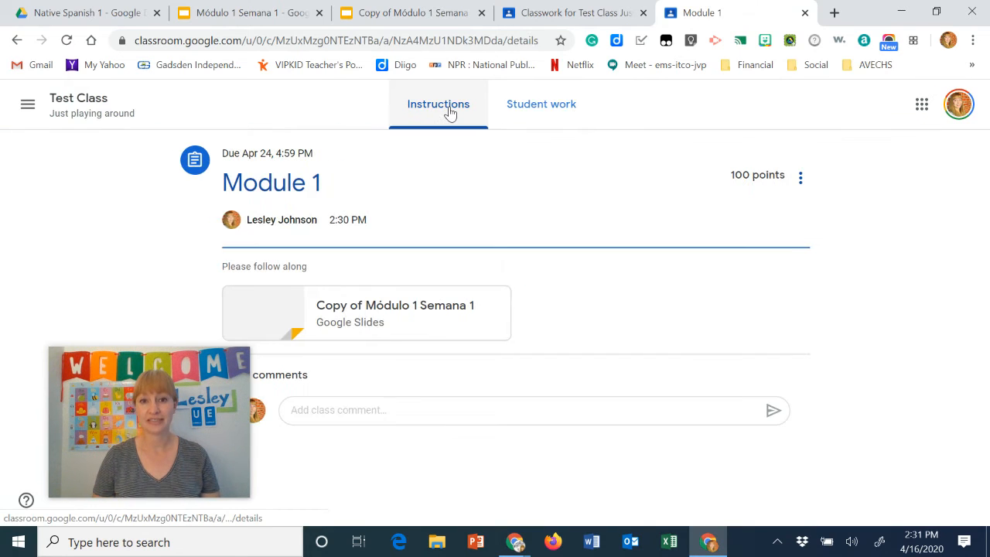
{"action": "left_click", "coordinate": [538, 117]}
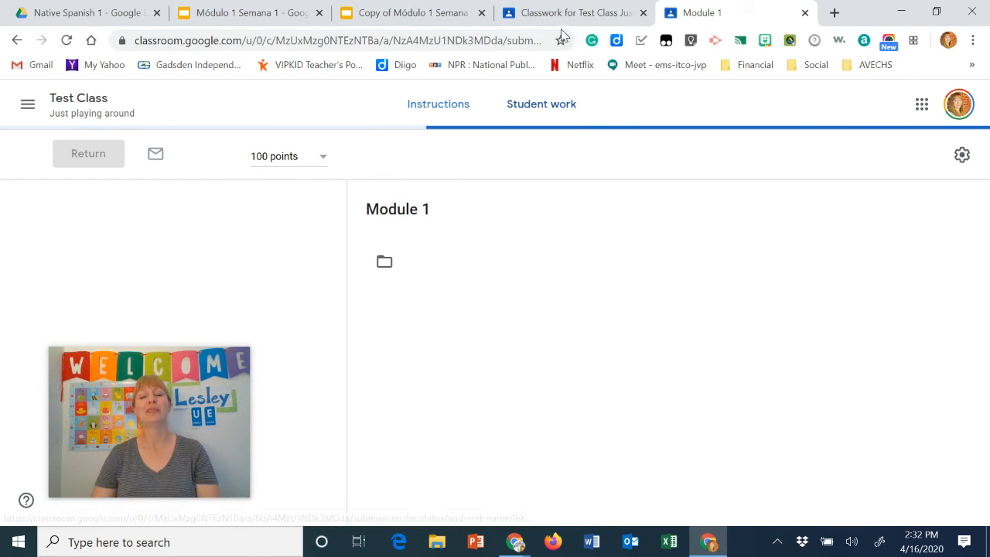
Return to Google Drive and open Módulo 2 Semana 2 from Native Spanish 1 in the shared Modern Language At-Home Learning Modules folder.
{"action": "left_click", "coordinate": [111, 17]}
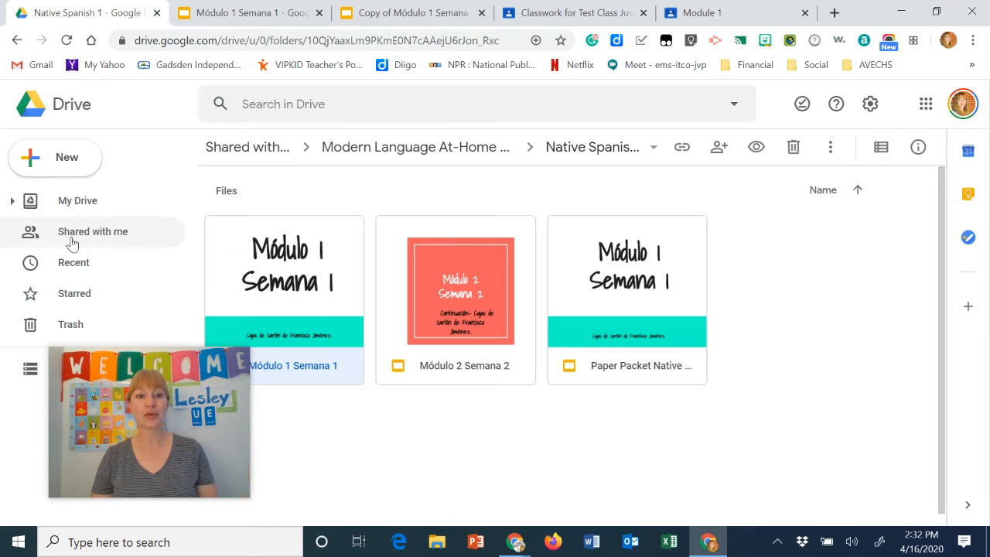
{"action": "left_click", "coordinate": [132, 240]}
{"action": "double_click", "coordinate": [278, 288]}
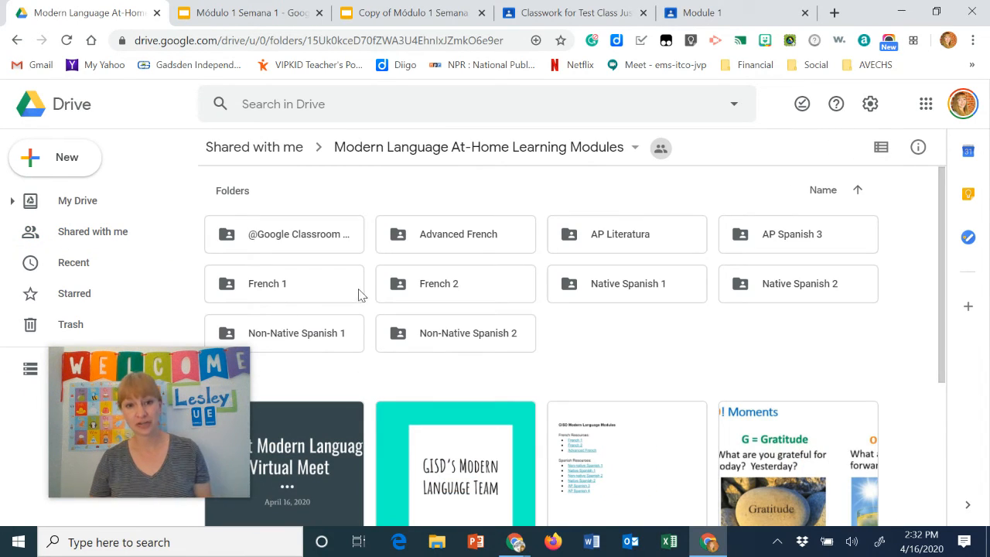
{"action": "double_click", "coordinate": [601, 294]}
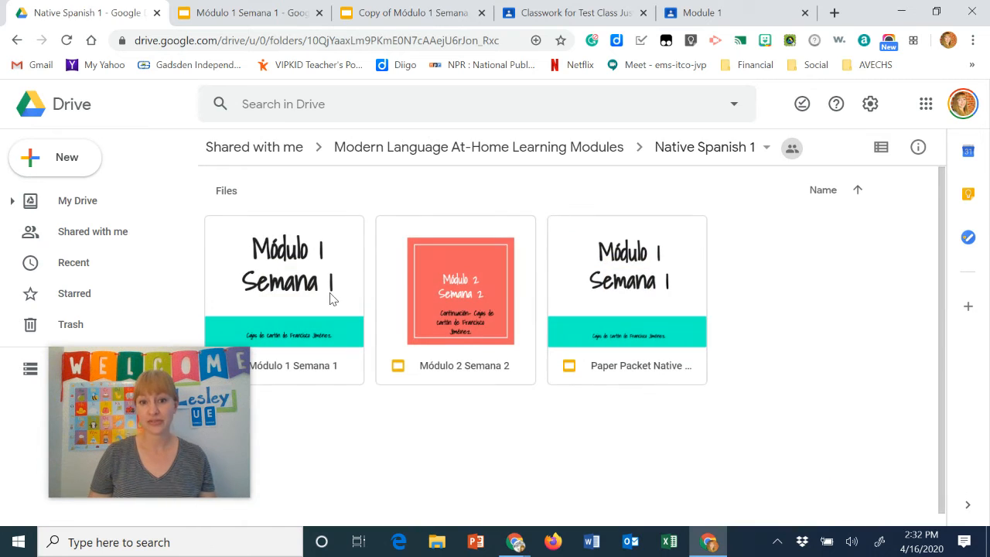
{"action": "double_click", "coordinate": [452, 295]}
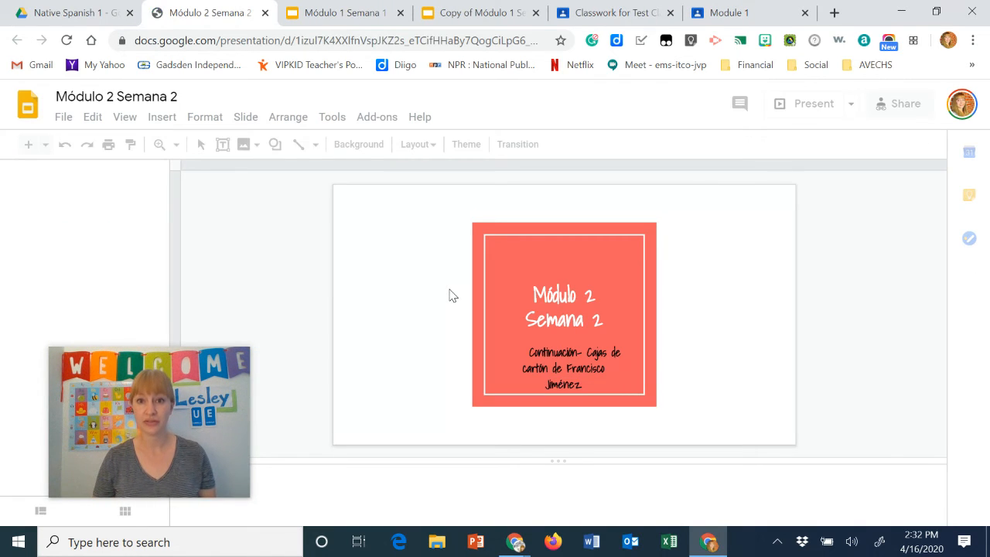
Start a copy of the entire Módulo 2 Semana 2 presentation with the Spanish 1 folder in My Drive as its destination.
{"action": "left_click", "coordinate": [64, 118]}
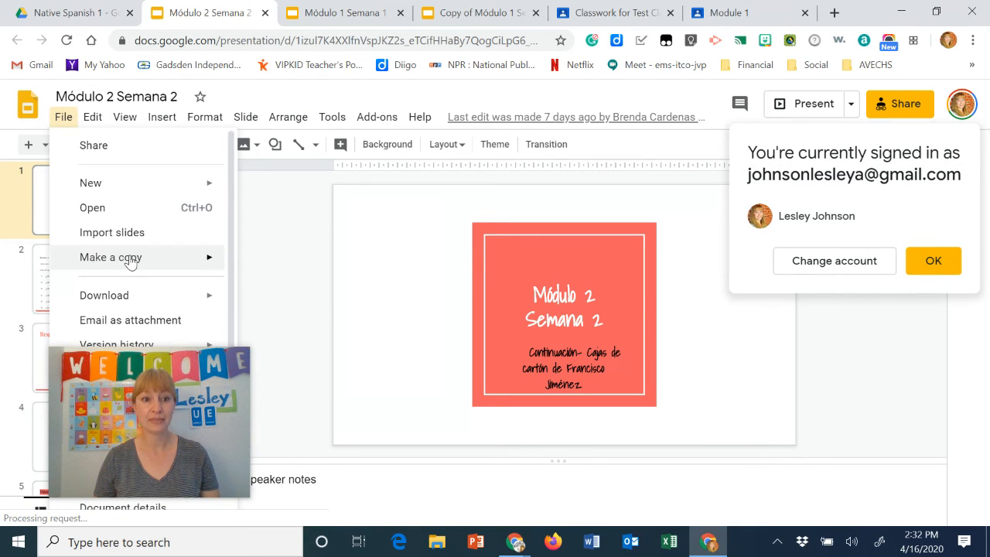
{"action": "mouse_move", "coordinate": [206, 262]}
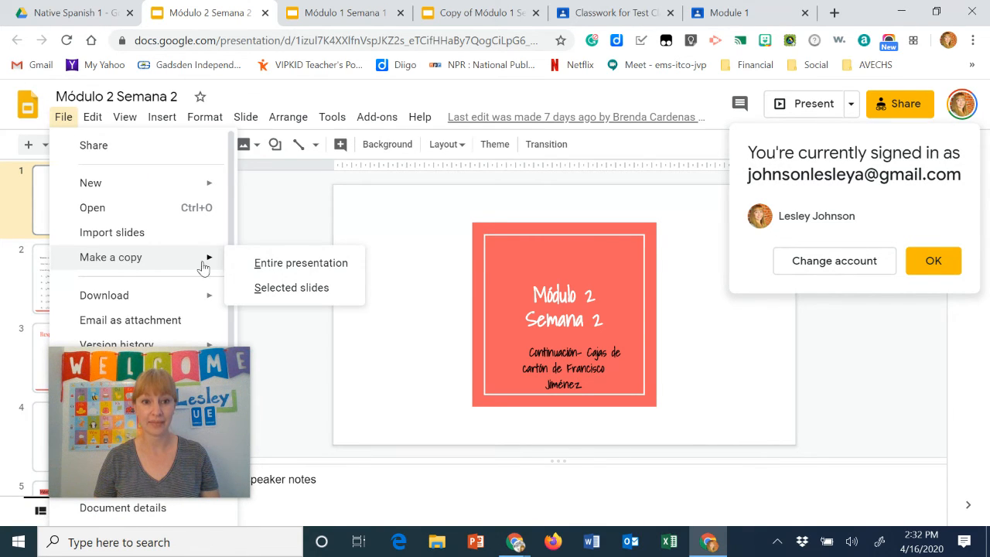
{"action": "left_click", "coordinate": [299, 264]}
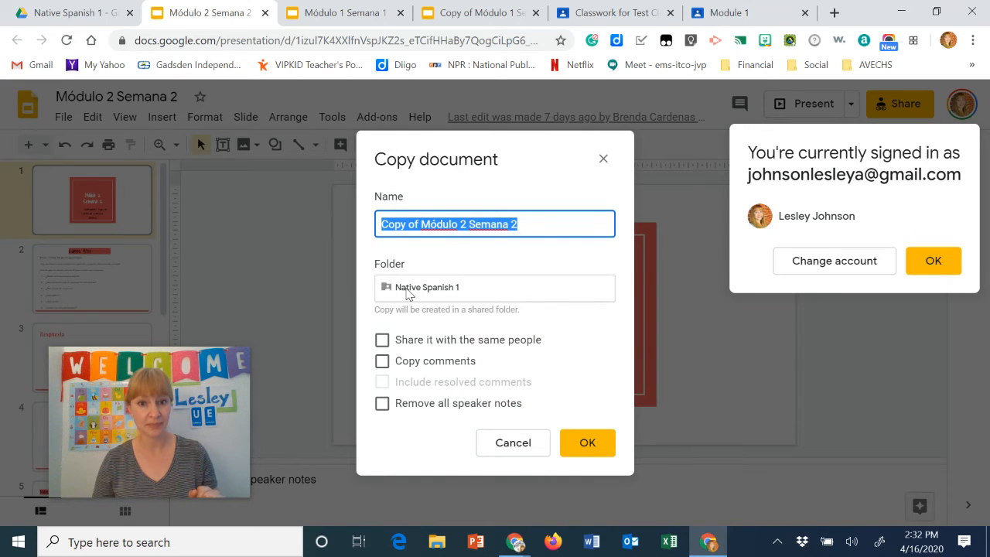
{"action": "left_click", "coordinate": [407, 293]}
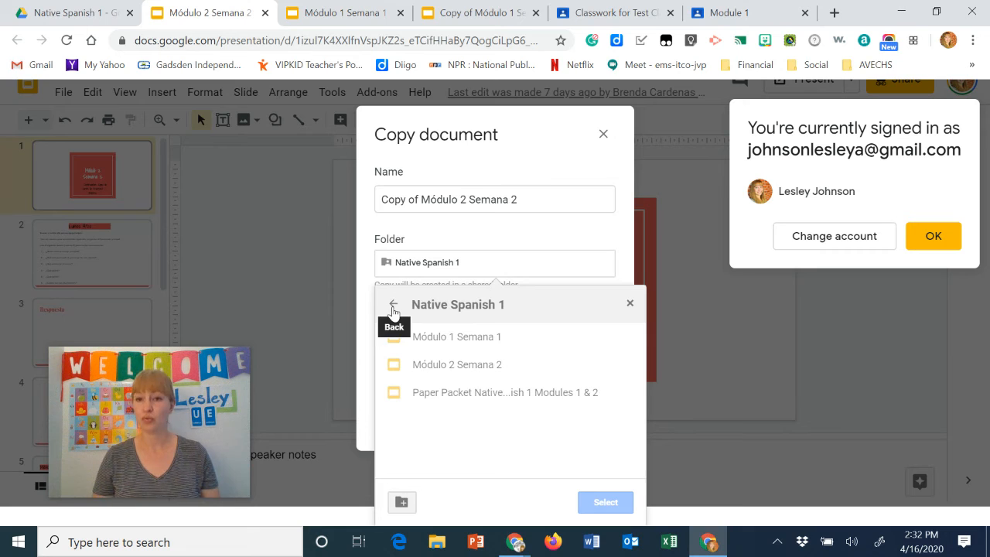
{"action": "left_click", "coordinate": [393, 306]}
{"action": "left_click", "coordinate": [393, 305]}
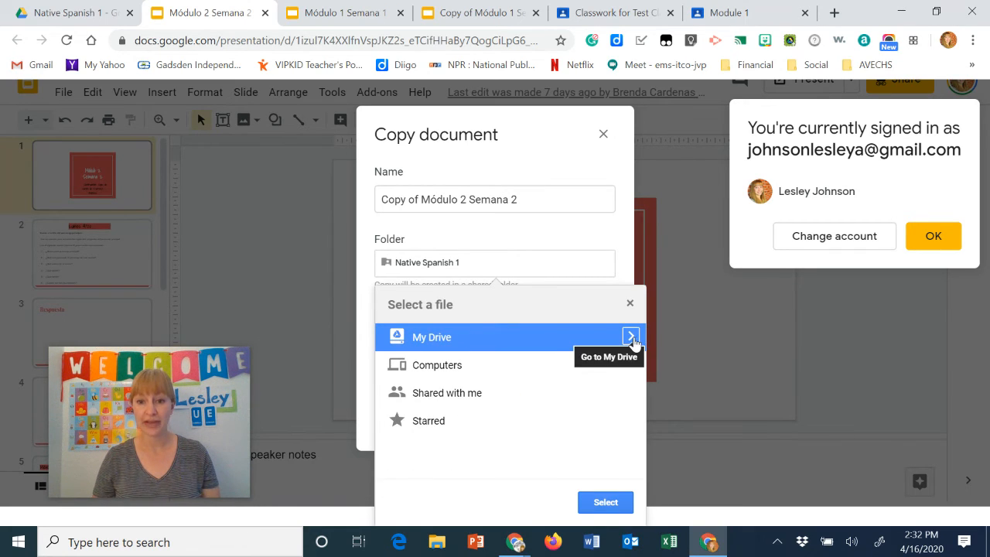
{"action": "left_click", "coordinate": [631, 340]}
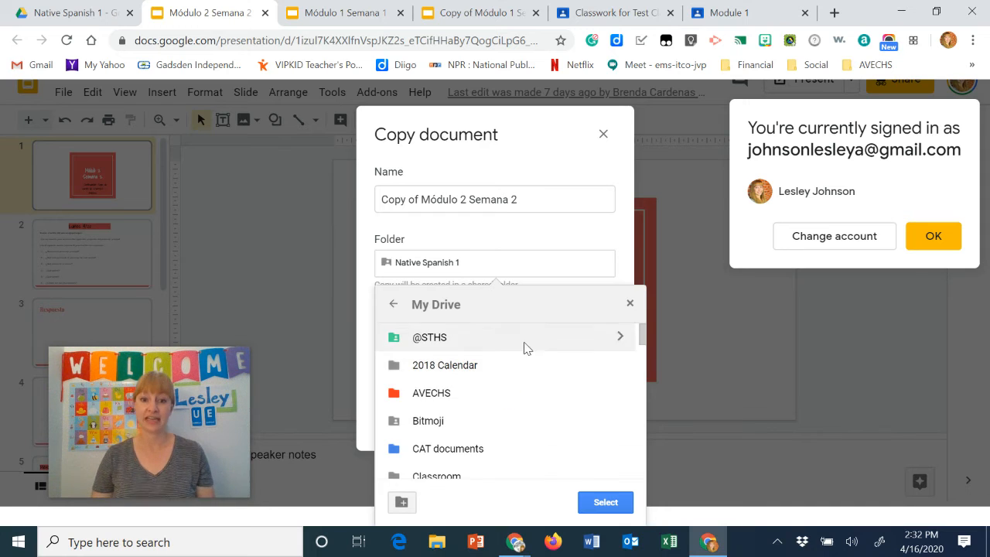
{"action": "scroll", "coordinate": [508, 381], "scroll_direction": "down", "scroll_amount": 8}
{"action": "scroll", "coordinate": [499, 396], "scroll_direction": "down", "scroll_amount": 5}
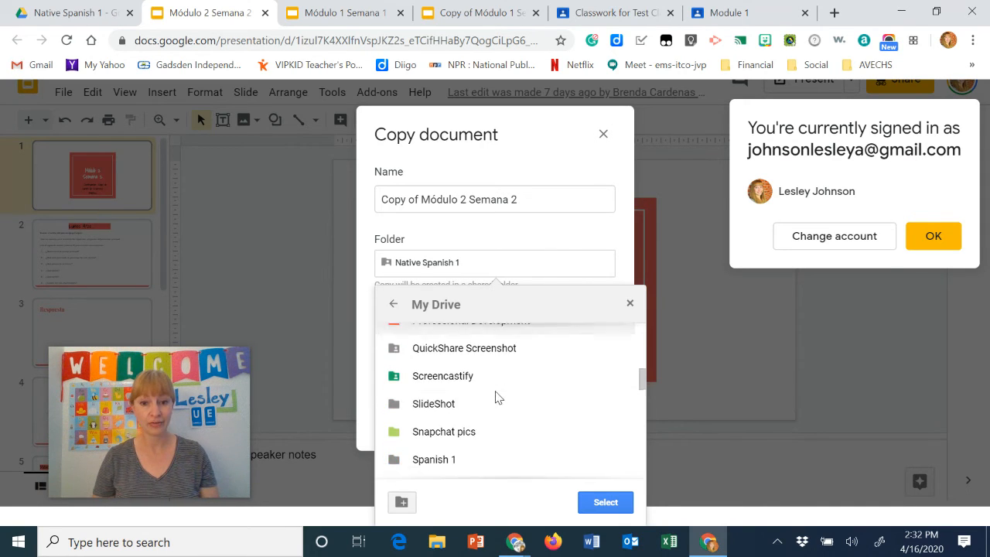
{"action": "scroll", "coordinate": [482, 380], "scroll_direction": "up", "scroll_amount": 1}
{"action": "left_click", "coordinate": [438, 386]}
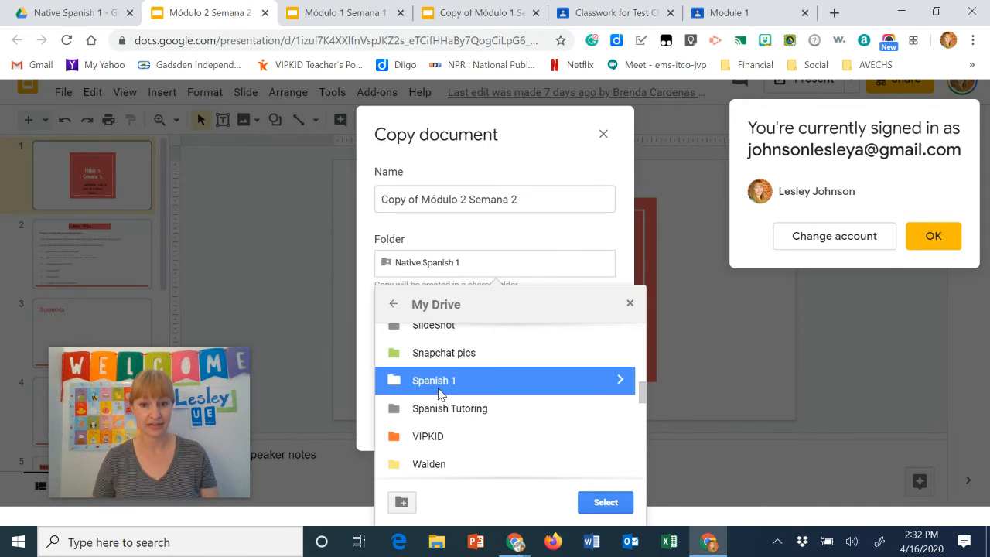
{"action": "left_click", "coordinate": [619, 379]}
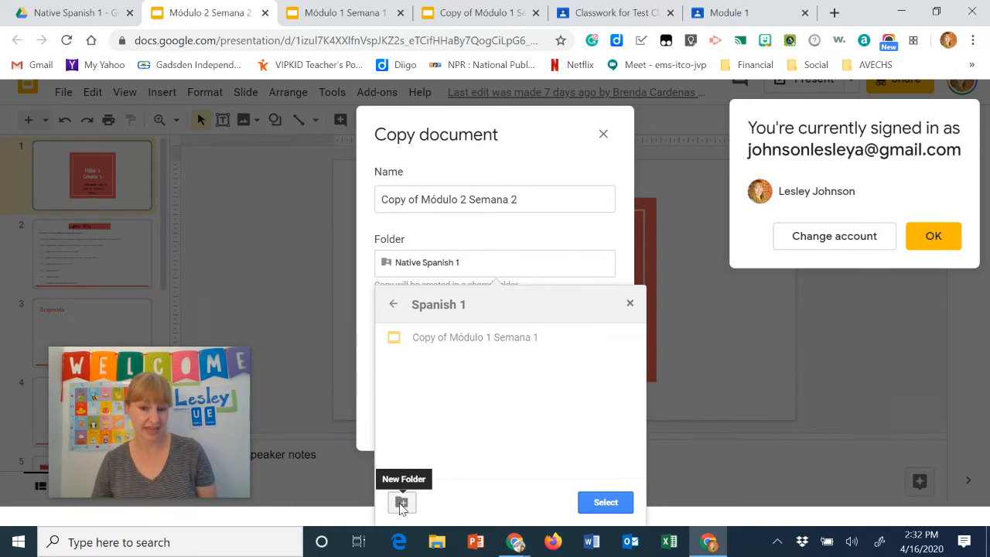
{"action": "left_click", "coordinate": [605, 503]}
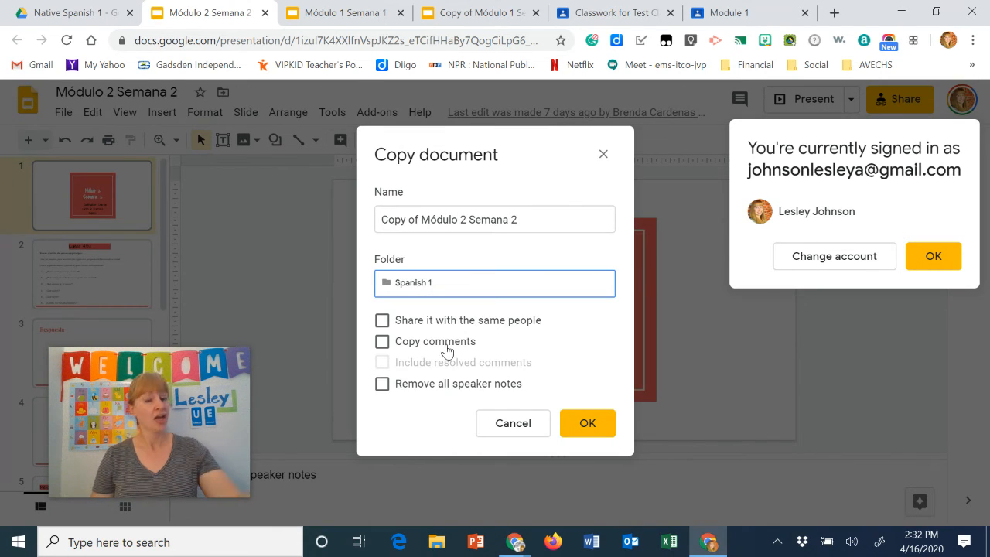
Enable sharing with the same people and removal of all speaker notes, leave comments out, and create the copy.
{"action": "left_click", "coordinate": [396, 325]}
{"action": "left_click", "coordinate": [381, 341]}
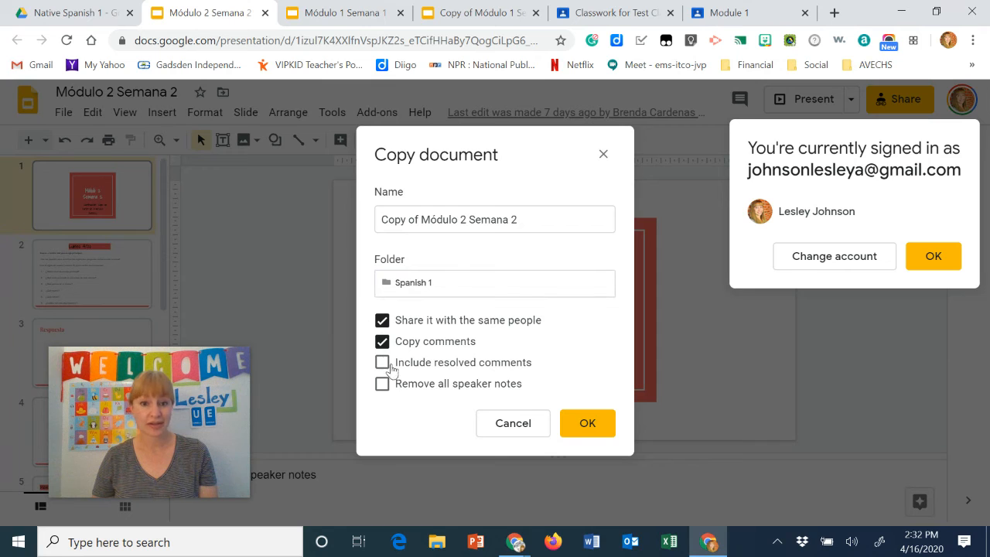
{"action": "left_click", "coordinate": [384, 345]}
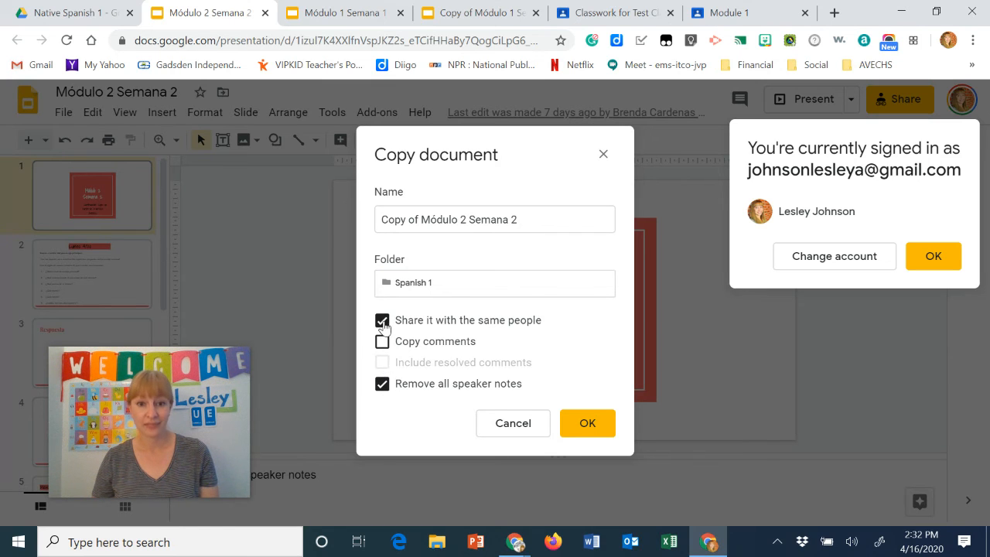
{"action": "left_click", "coordinate": [602, 426]}
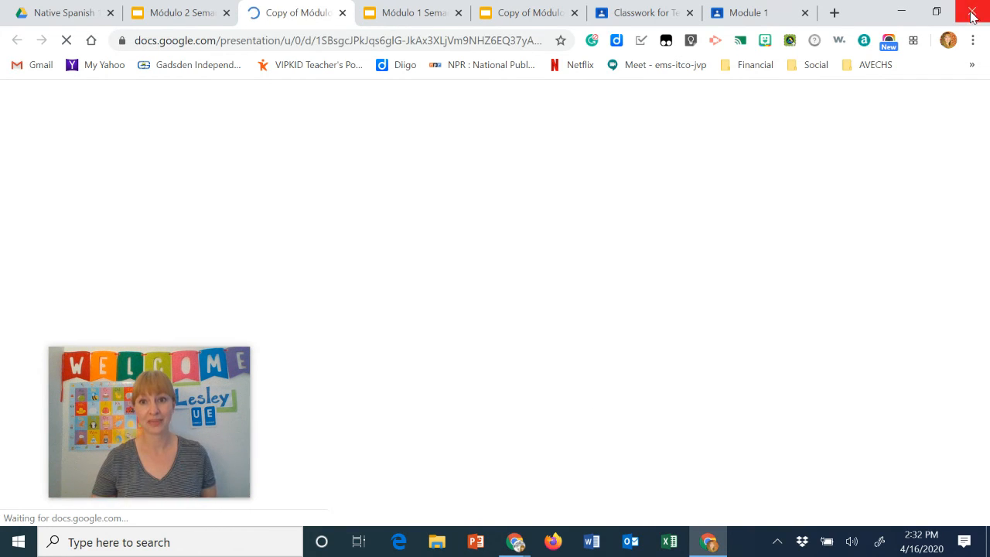
Switch to the Test Class classwork in Google Classroom, start a new assignment and dismiss the rubric tip.
{"action": "left_click", "coordinate": [623, 14]}
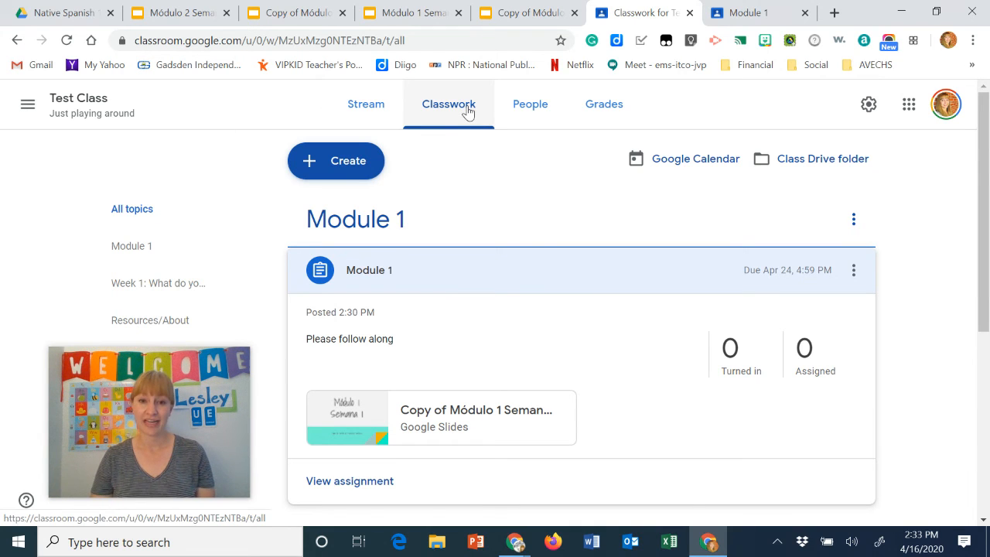
{"action": "left_click", "coordinate": [361, 164]}
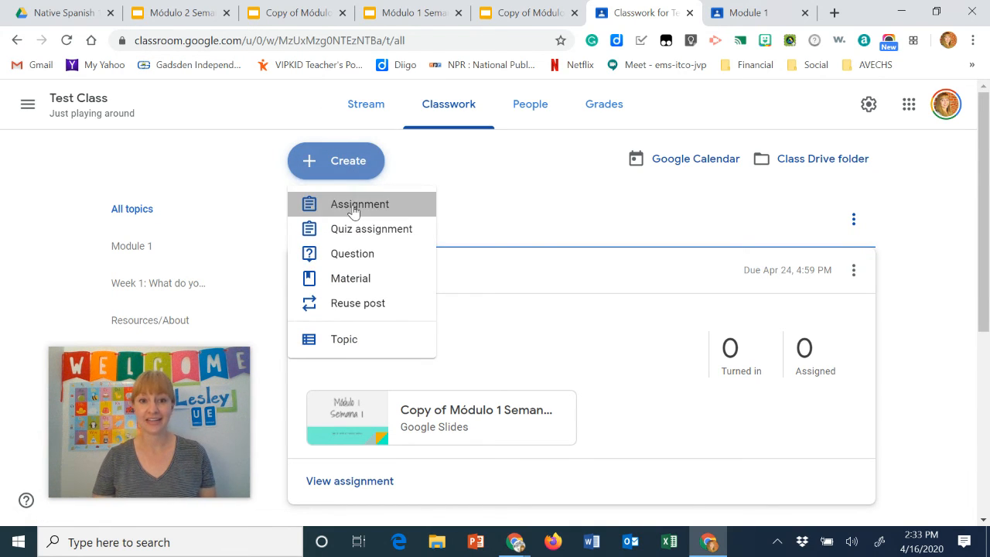
{"action": "left_click", "coordinate": [355, 206]}
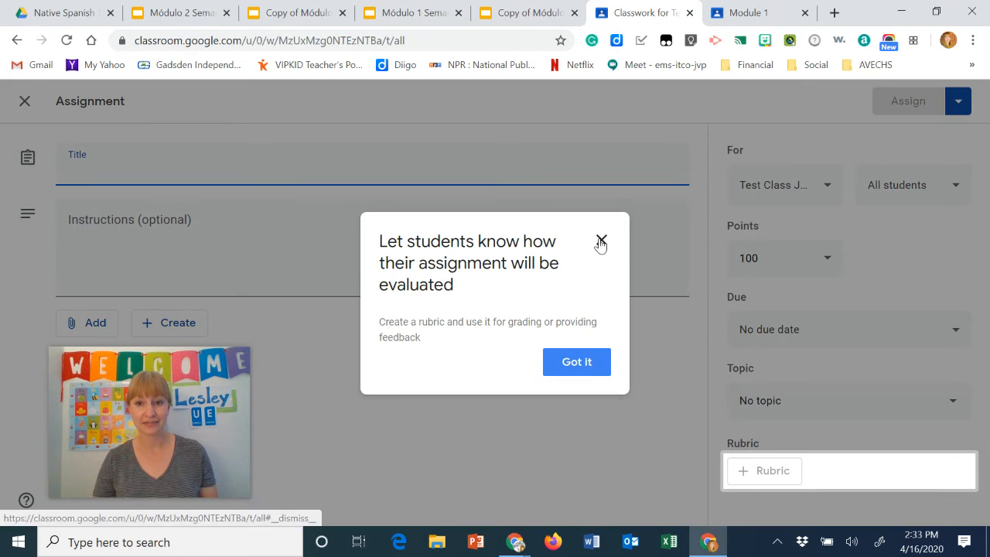
{"action": "left_click", "coordinate": [600, 240]}
Attach Copy of Módulo 2 Semana 2 from Google Drive to the assignment and make a copy for each student.
{"action": "left_click", "coordinate": [91, 325]}
{"action": "left_click_drag", "start_coordinate": [103, 393], "coordinate": [125, 110]}
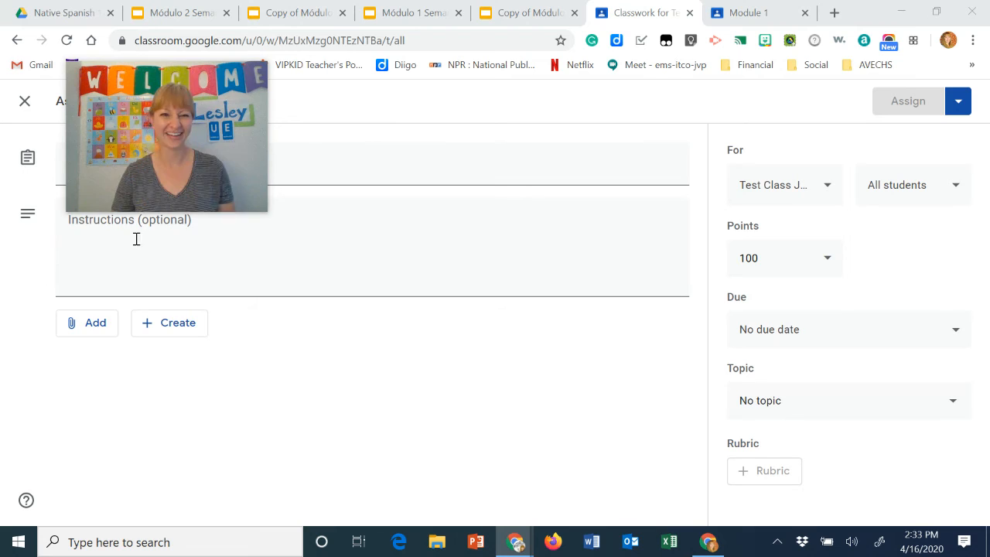
{"action": "left_click", "coordinate": [95, 328]}
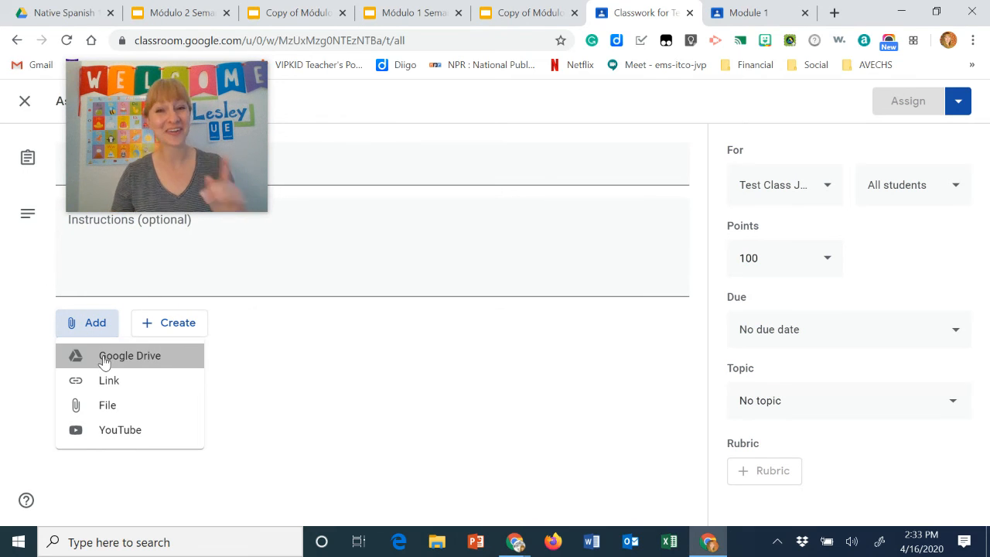
{"action": "left_click", "coordinate": [103, 359]}
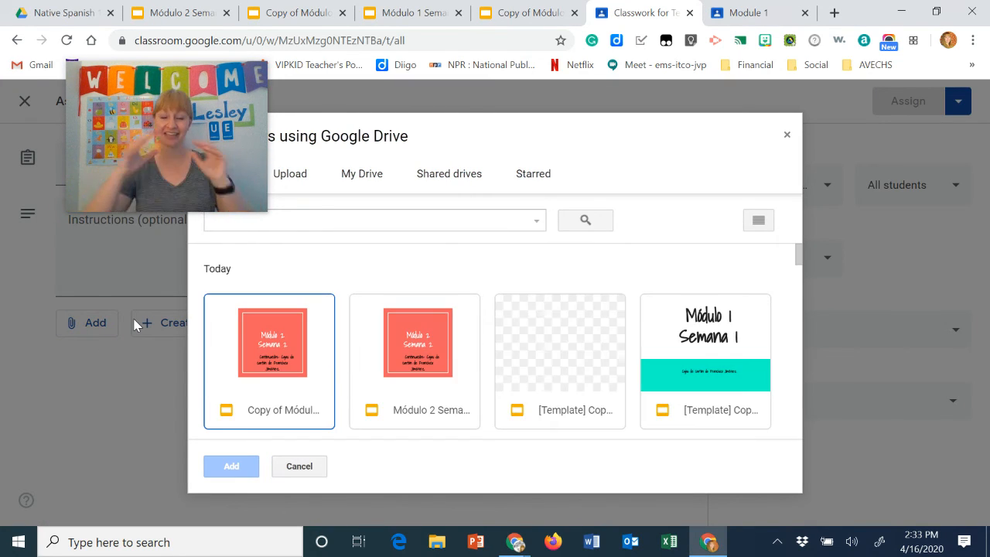
{"action": "left_click", "coordinate": [248, 340]}
{"action": "left_click", "coordinate": [242, 464]}
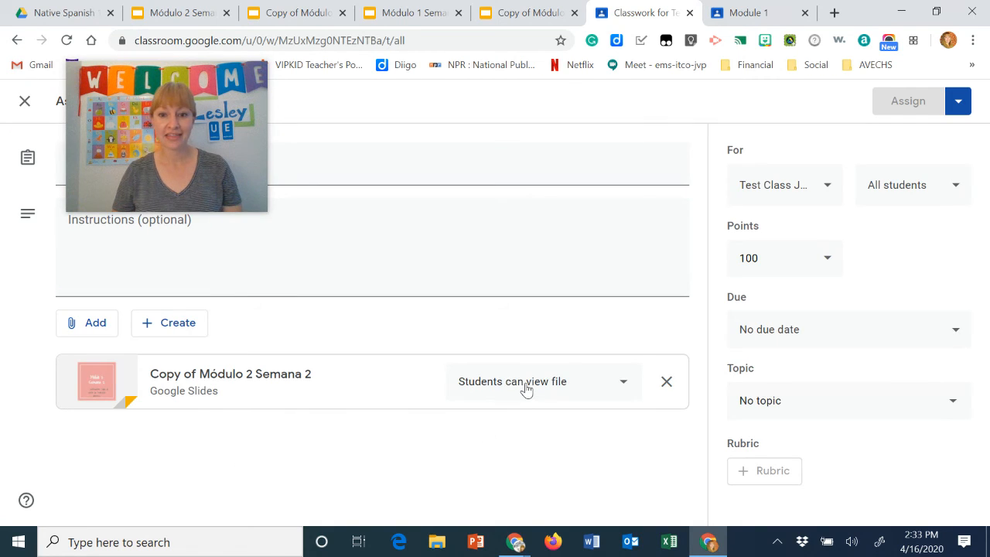
{"action": "left_click", "coordinate": [526, 389]}
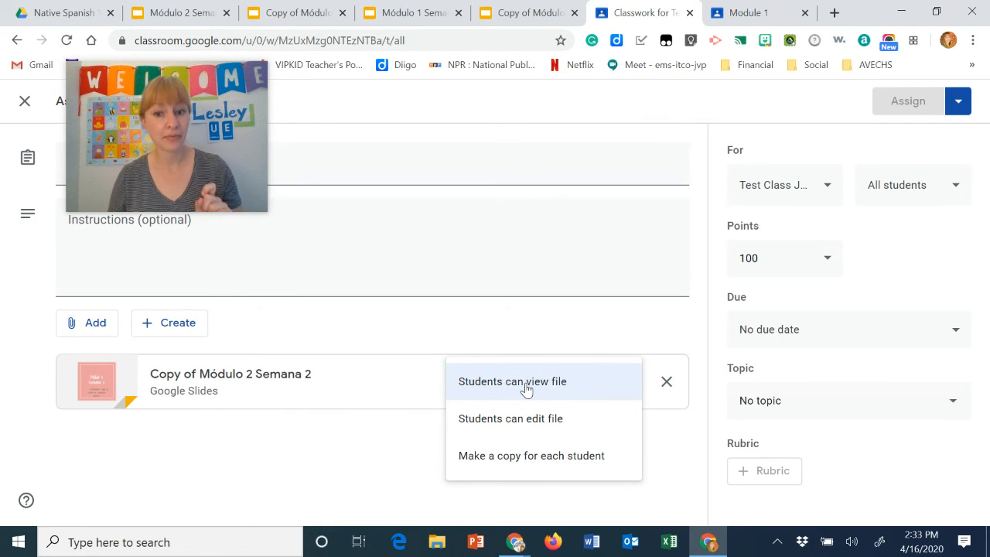
{"action": "left_click", "coordinate": [538, 460]}
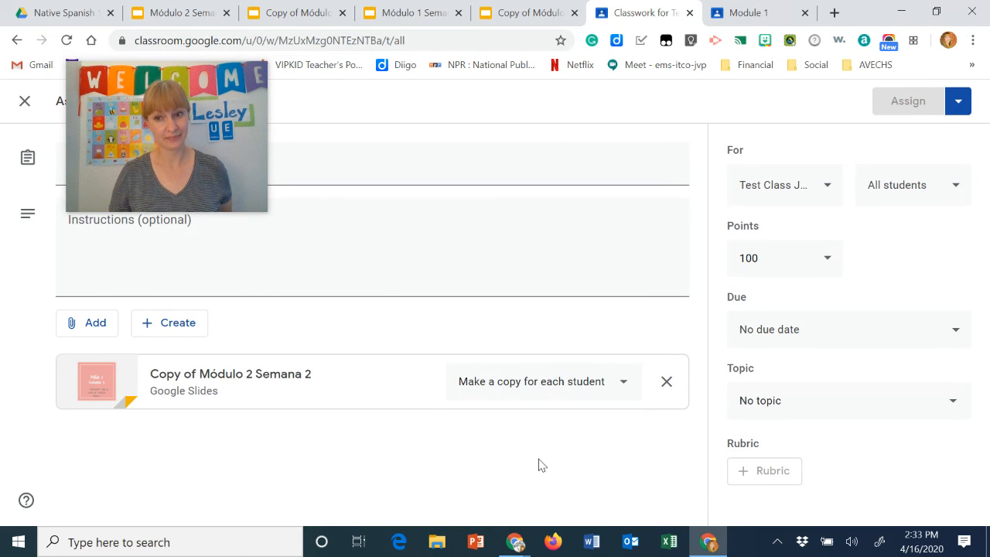
Enter the placeholder text "lajd;flkj" as the assignment's instructions.
{"action": "left_click", "coordinate": [543, 162]}
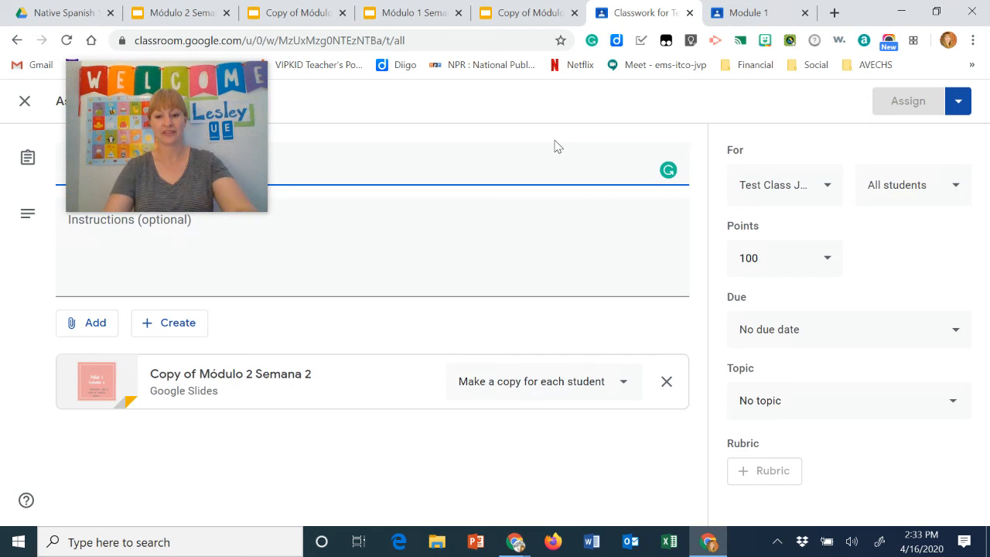
{"action": "left_click", "coordinate": [540, 203]}
{"action": "type", "text": "lajd;flkj"}
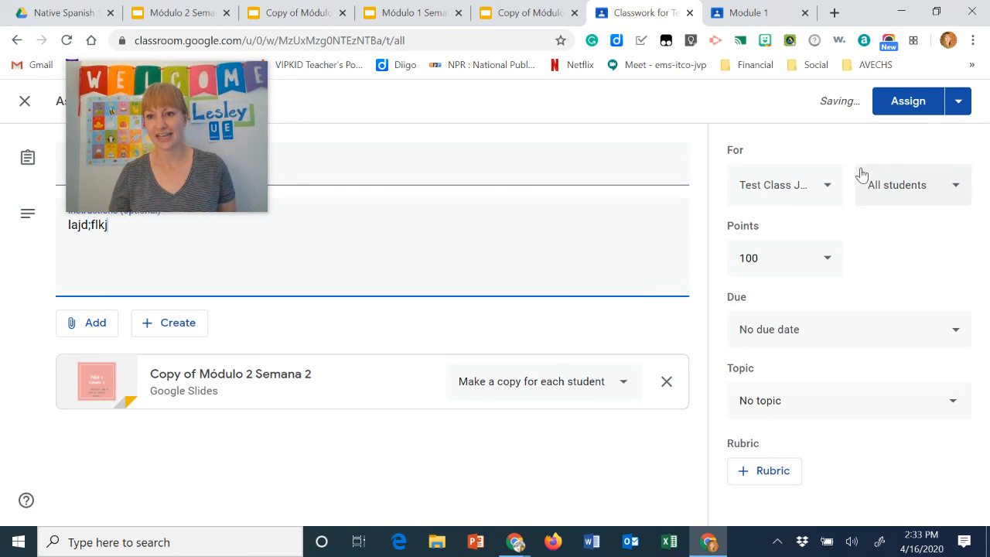
Try assigning the work to the Spanish Tutoring class in addition to Test Class.
{"action": "left_click", "coordinate": [835, 193]}
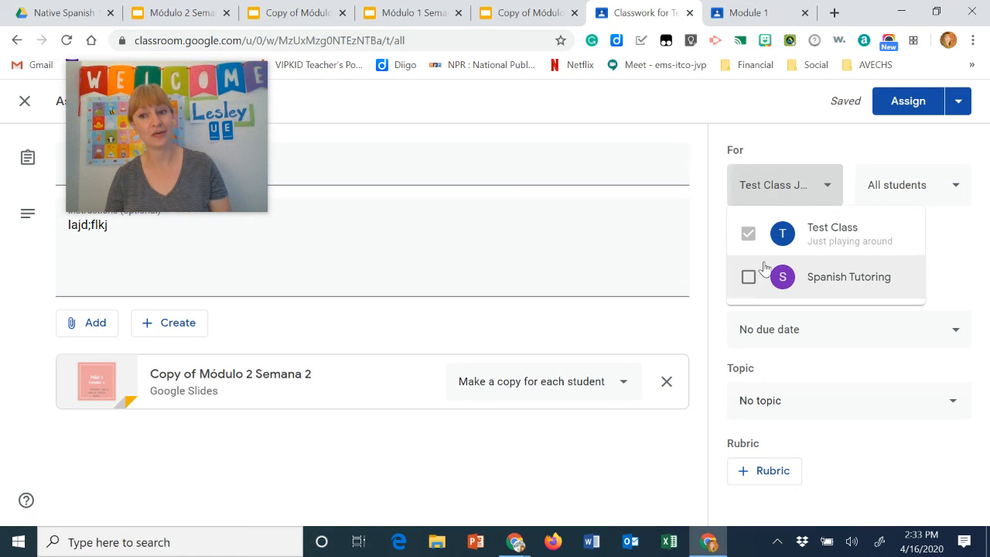
{"action": "left_click", "coordinate": [750, 280]}
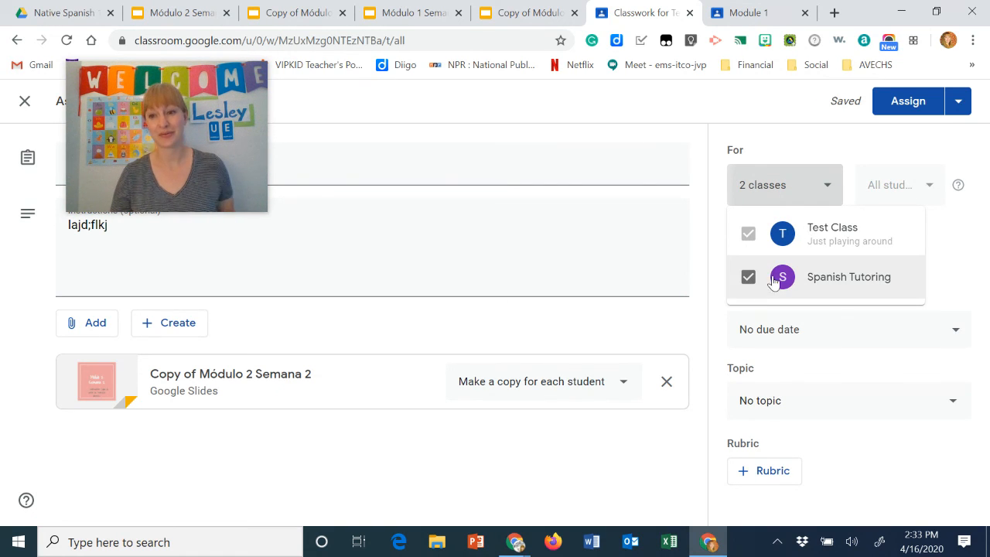
{"action": "left_click", "coordinate": [747, 283]}
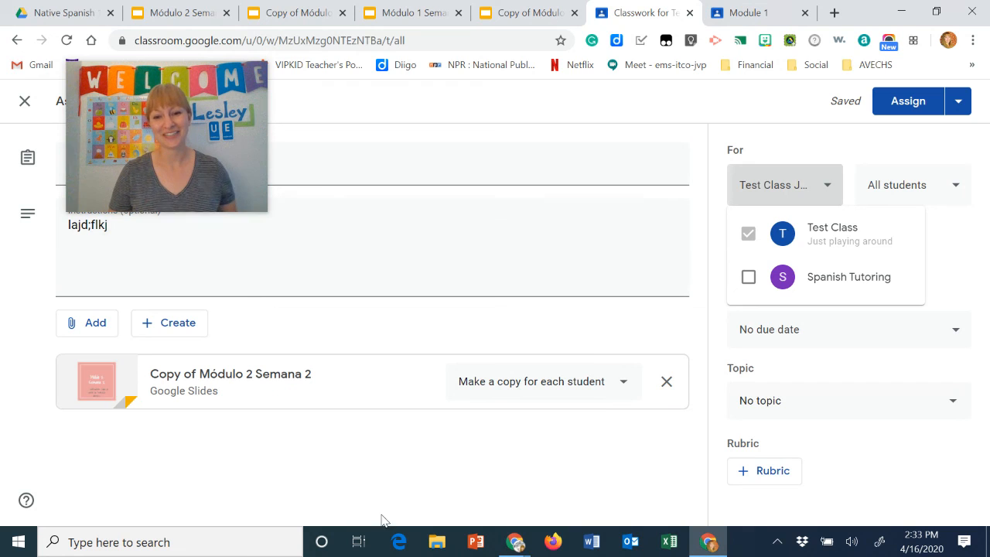
Switch to the other Chrome window showing the shared Modern Language At-Home Learning Modules folder in Google Drive.
{"action": "mouse_move", "coordinate": [515, 542]}
{"action": "left_click", "coordinate": [413, 502]}
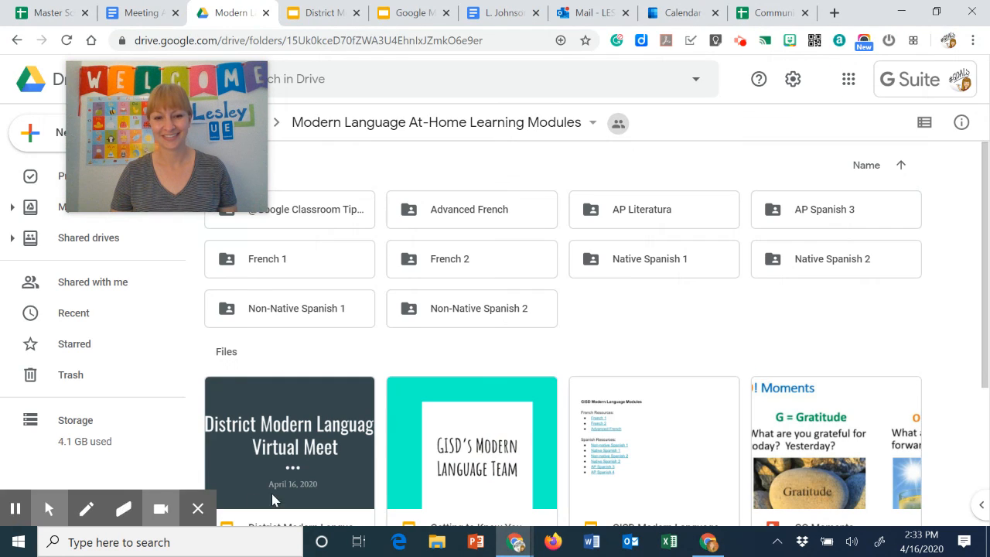